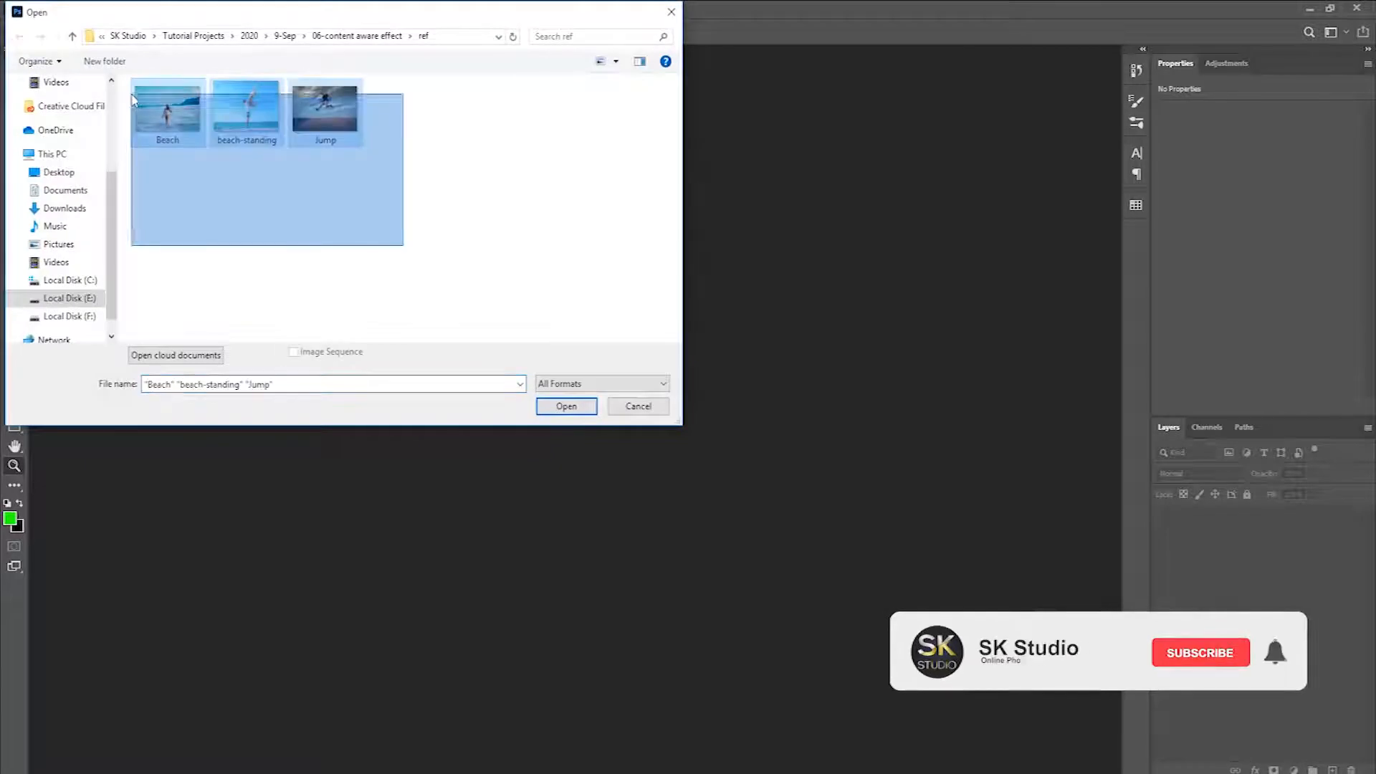
# Step: Open the Beach, beach-standing and Jump images, then show beach-standing.jpg fitted to the screen
pyautogui.click(567, 406)
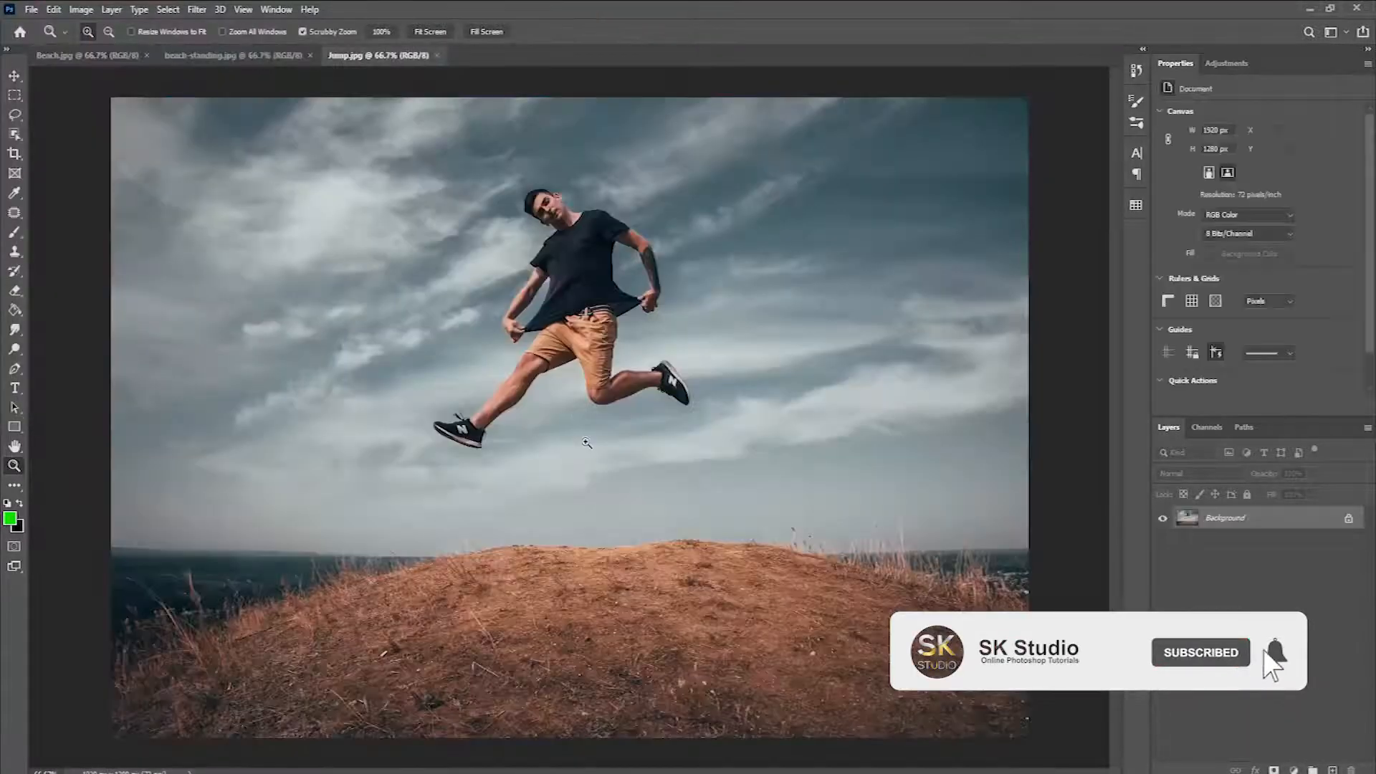
pyautogui.click(208, 56)
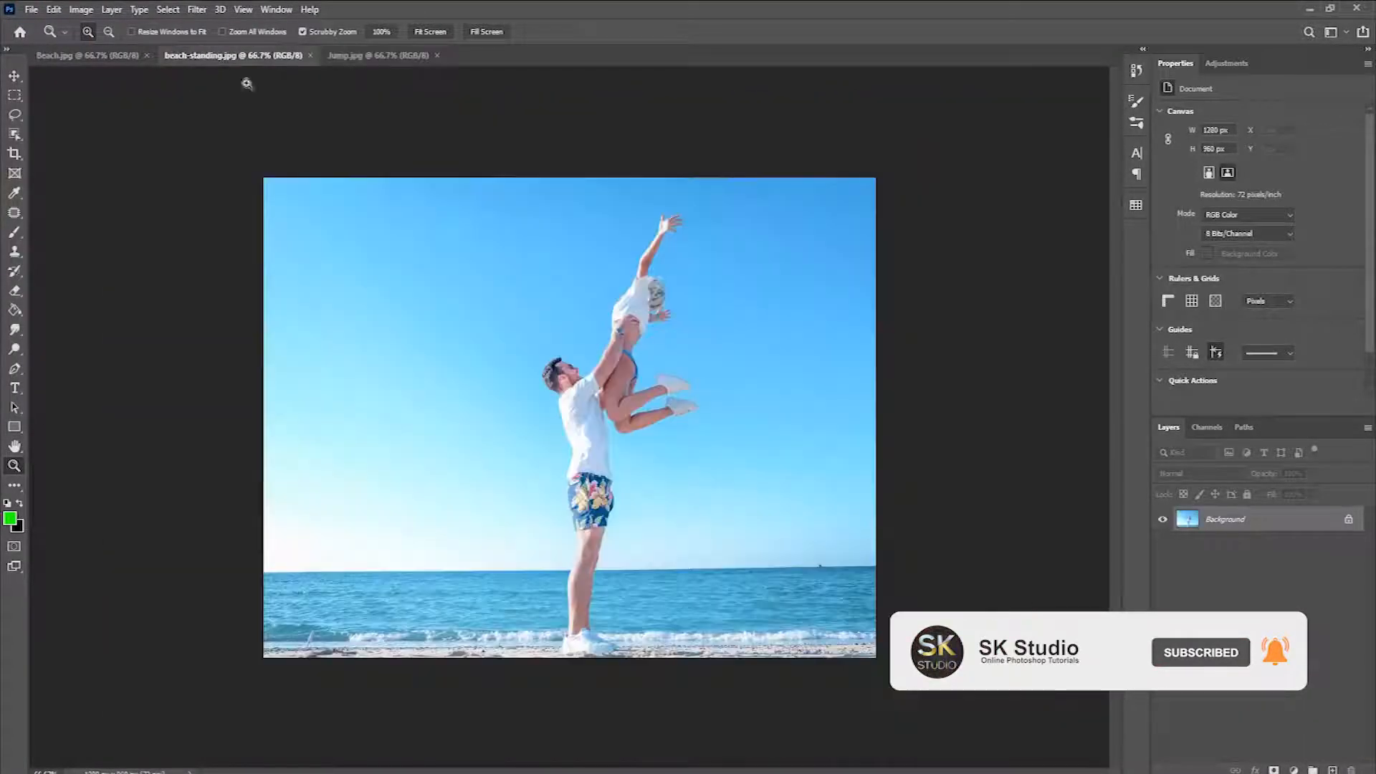
pyautogui.click(603, 410)
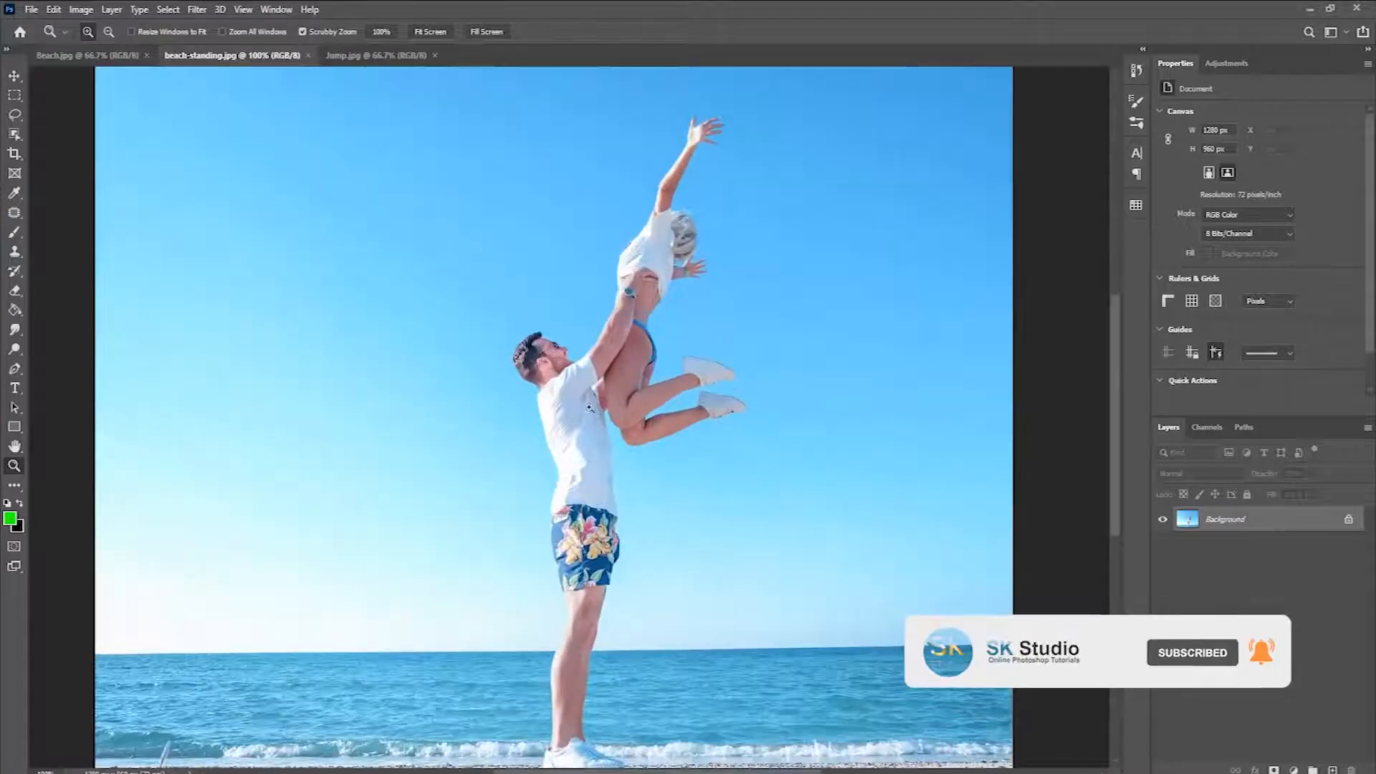
pyautogui.click(198, 10)
pyautogui.click(244, 10)
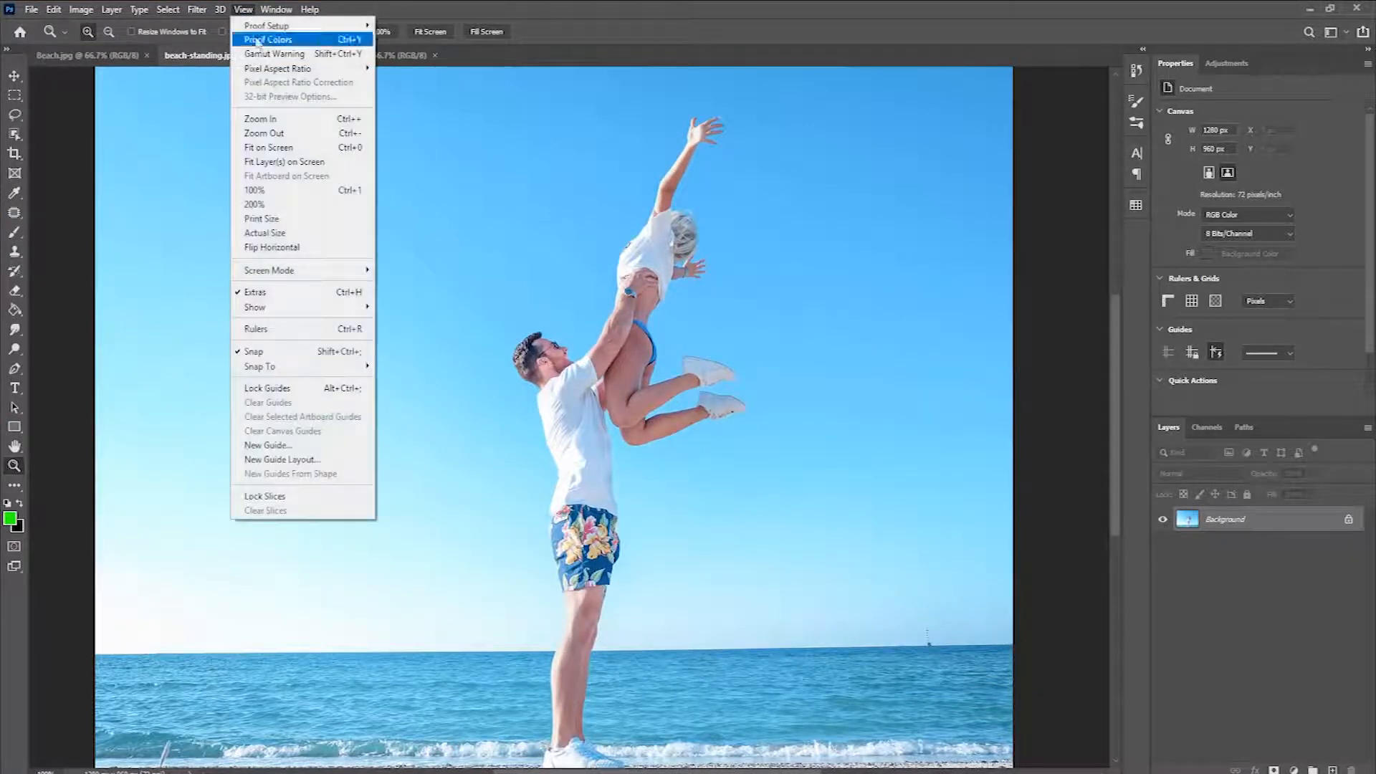
pyautogui.click(299, 151)
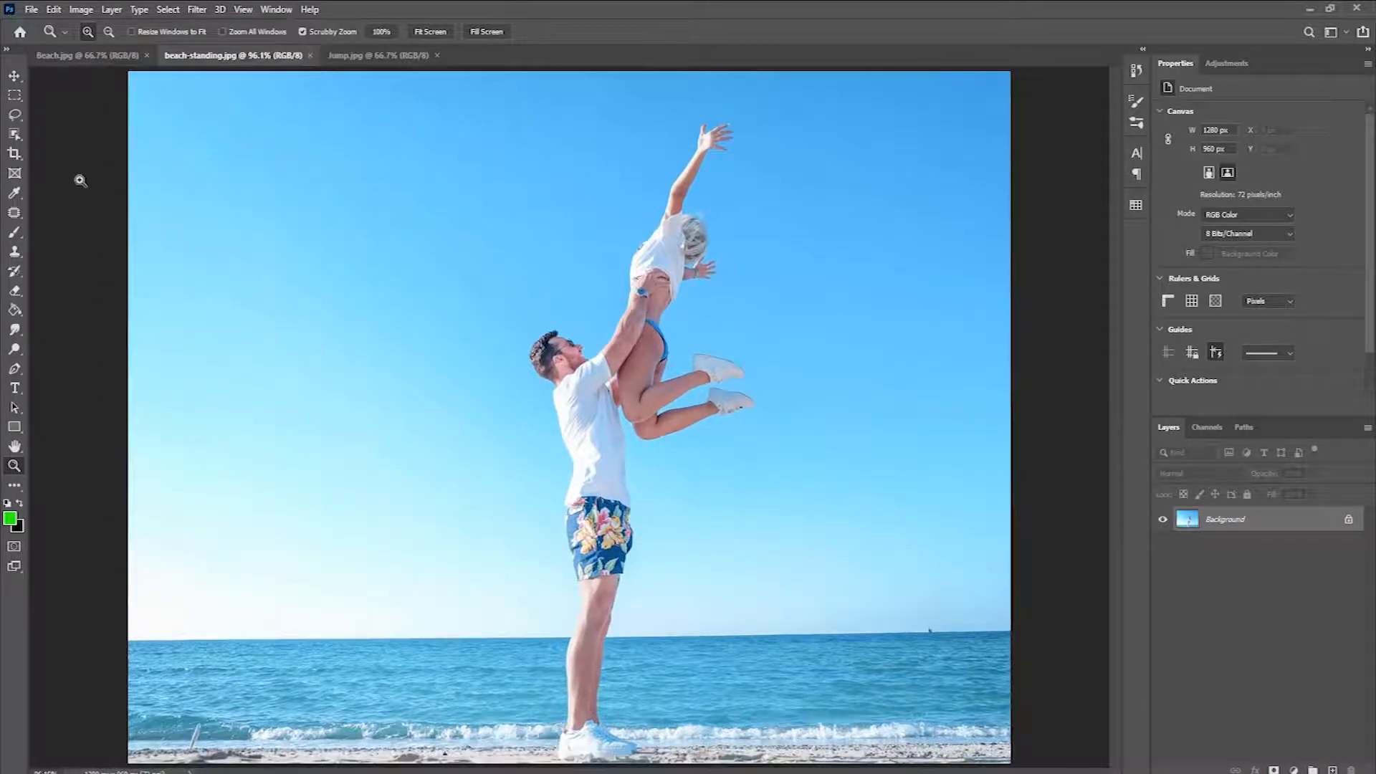
# Step: Make a rectangular marquee selection around the couple, from above the raised hand to the bottom edge of the image
pyautogui.click(14, 94)
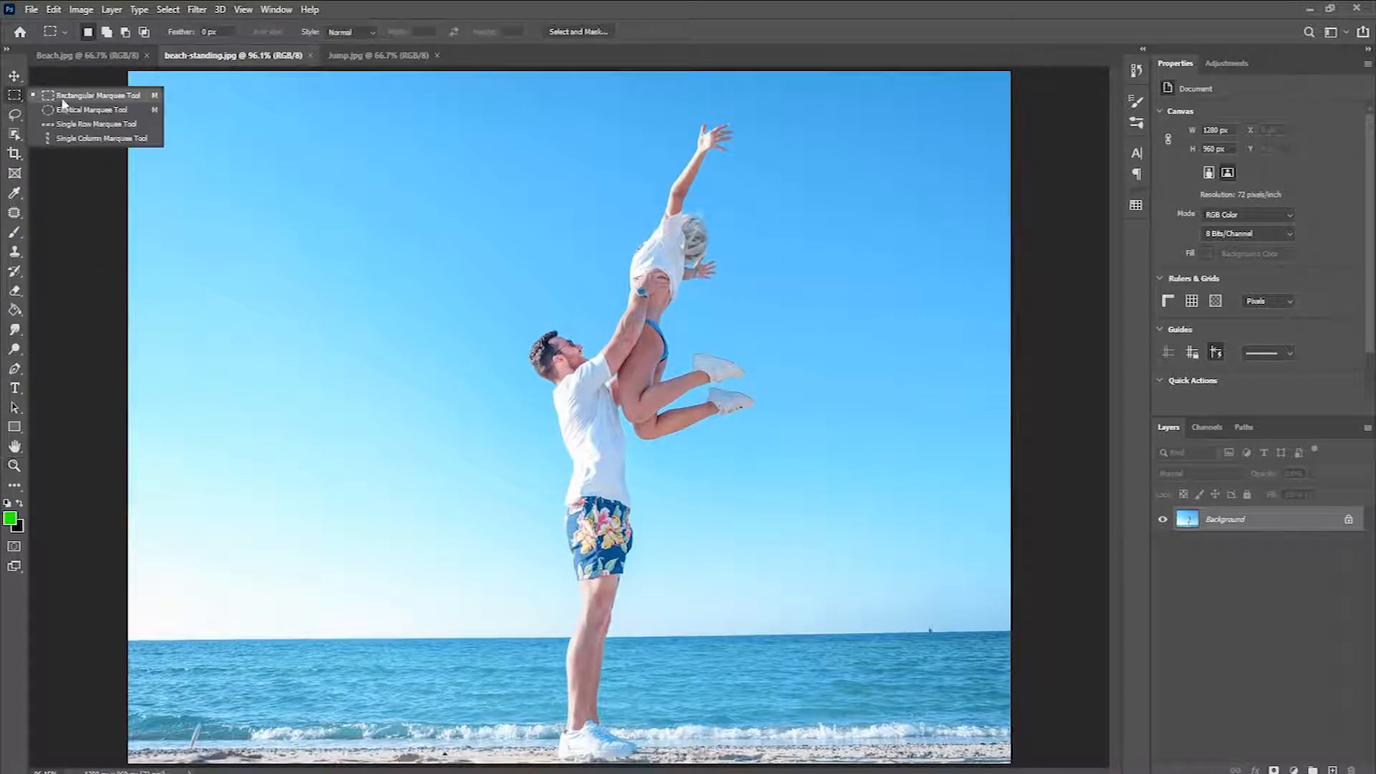
pyautogui.click(136, 102)
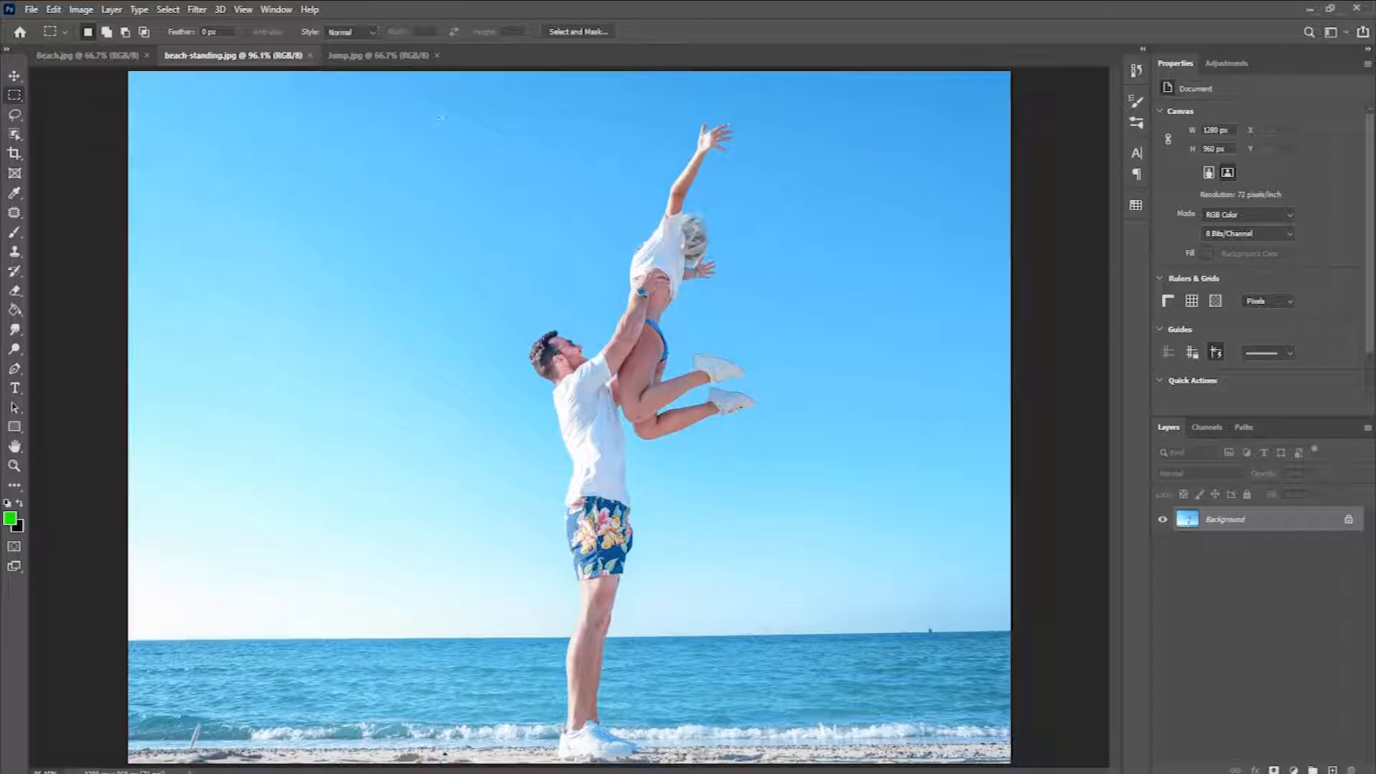
pyautogui.moveTo(498, 88); pyautogui.dragTo(763, 767)
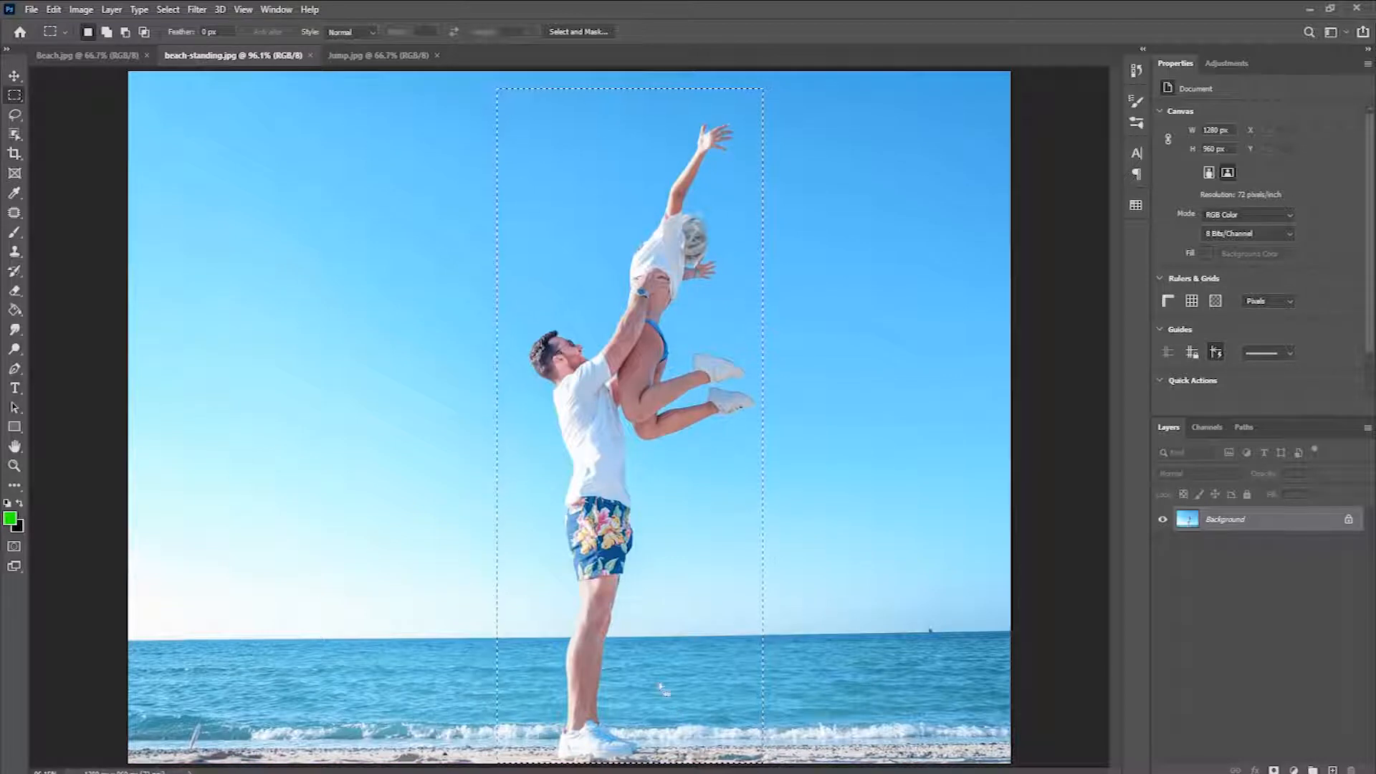
# Step: Fill the selection around the couple using Content-Aware with Normal mode and 100% opacity, and deselect it
pyautogui.click(55, 9)
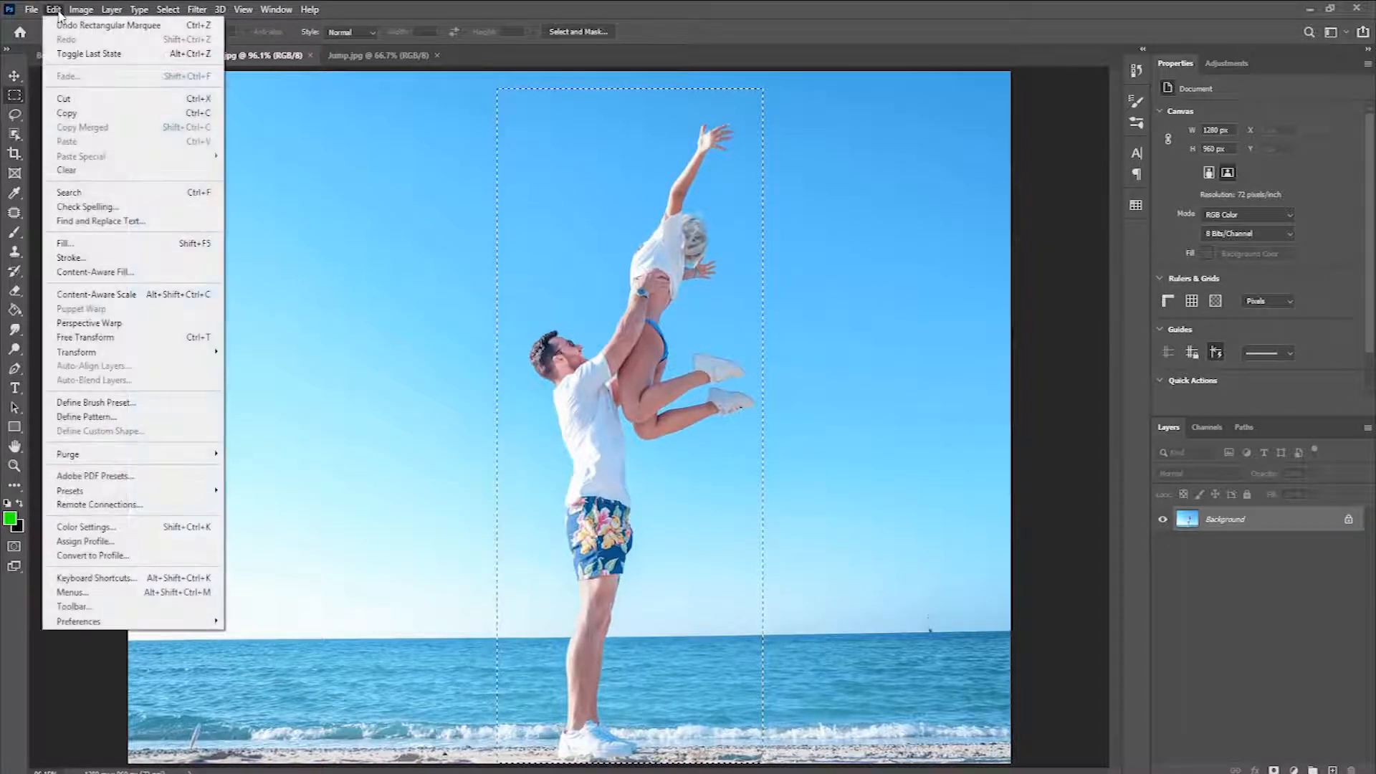
pyautogui.click(198, 247)
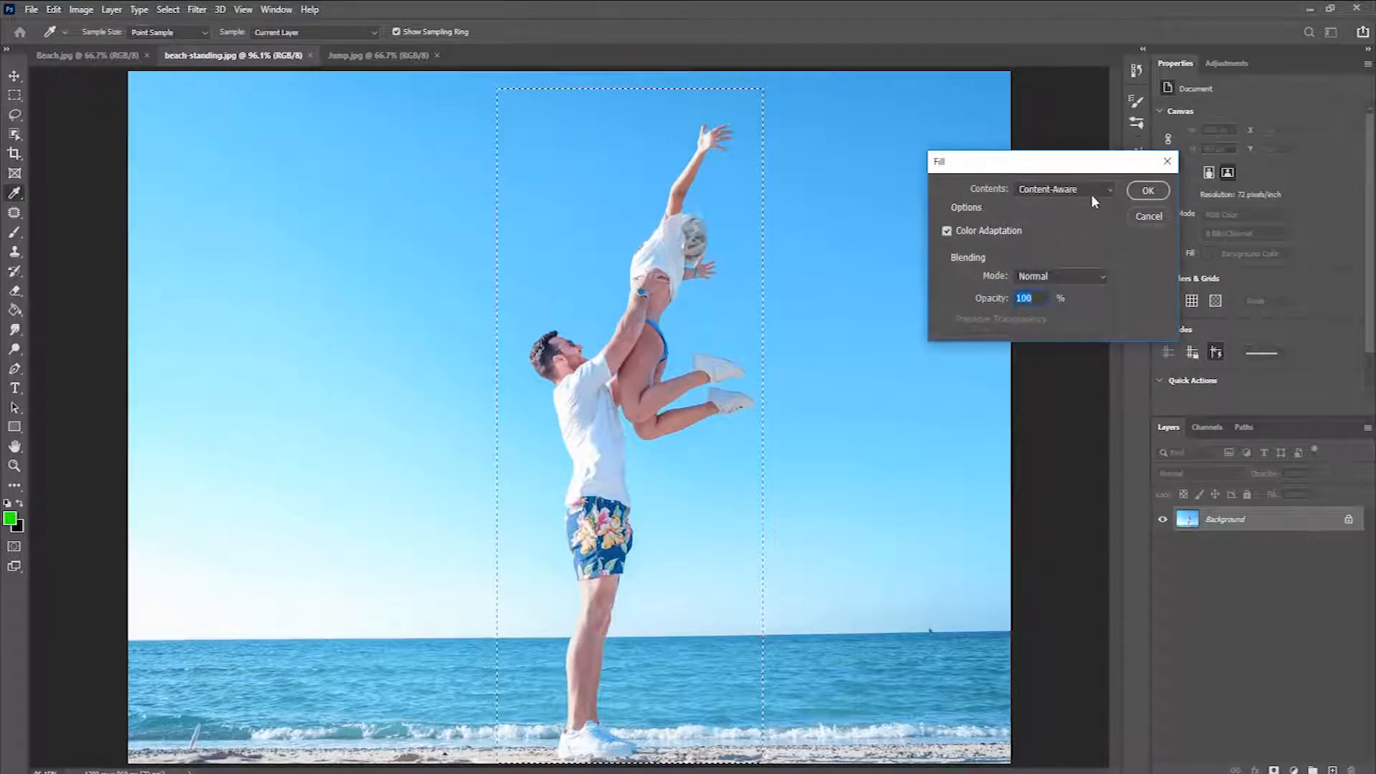
pyautogui.click(1068, 190)
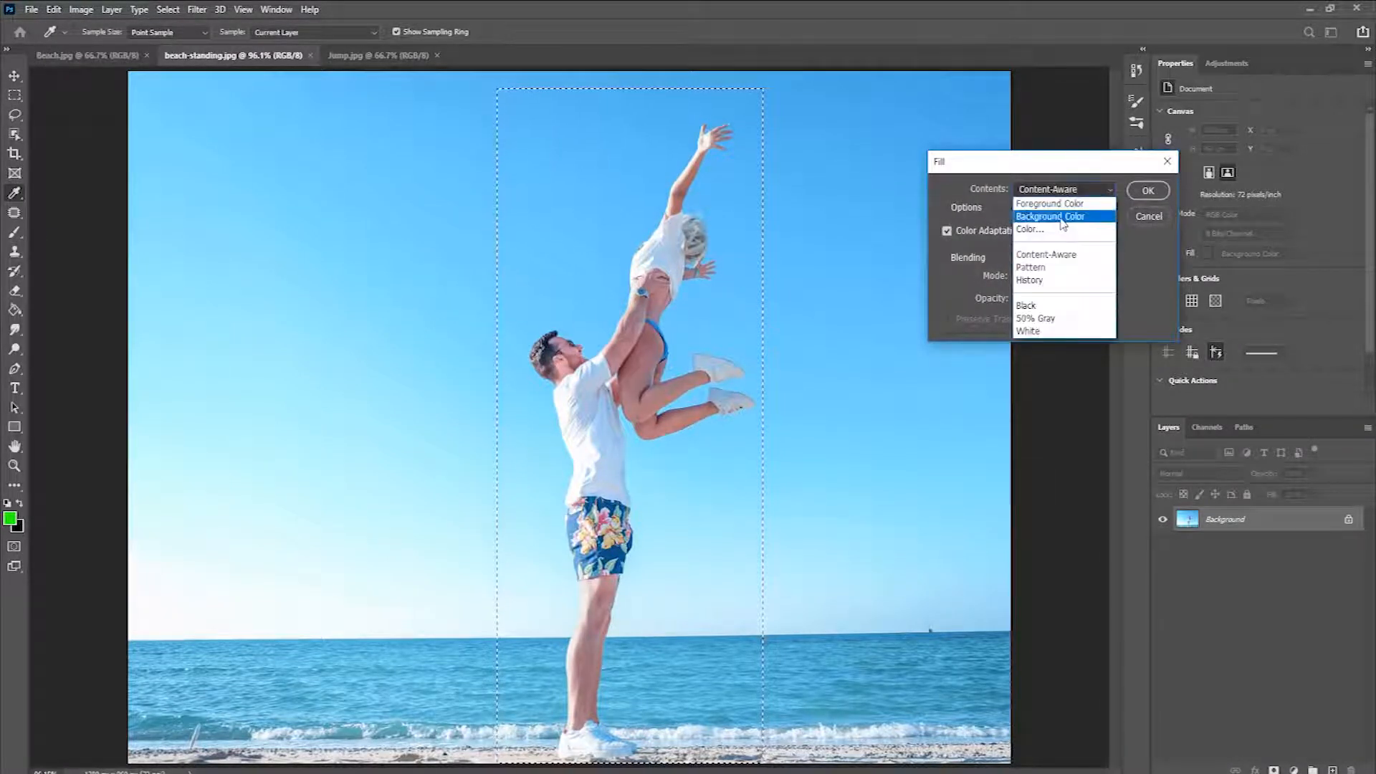
pyautogui.click(1055, 255)
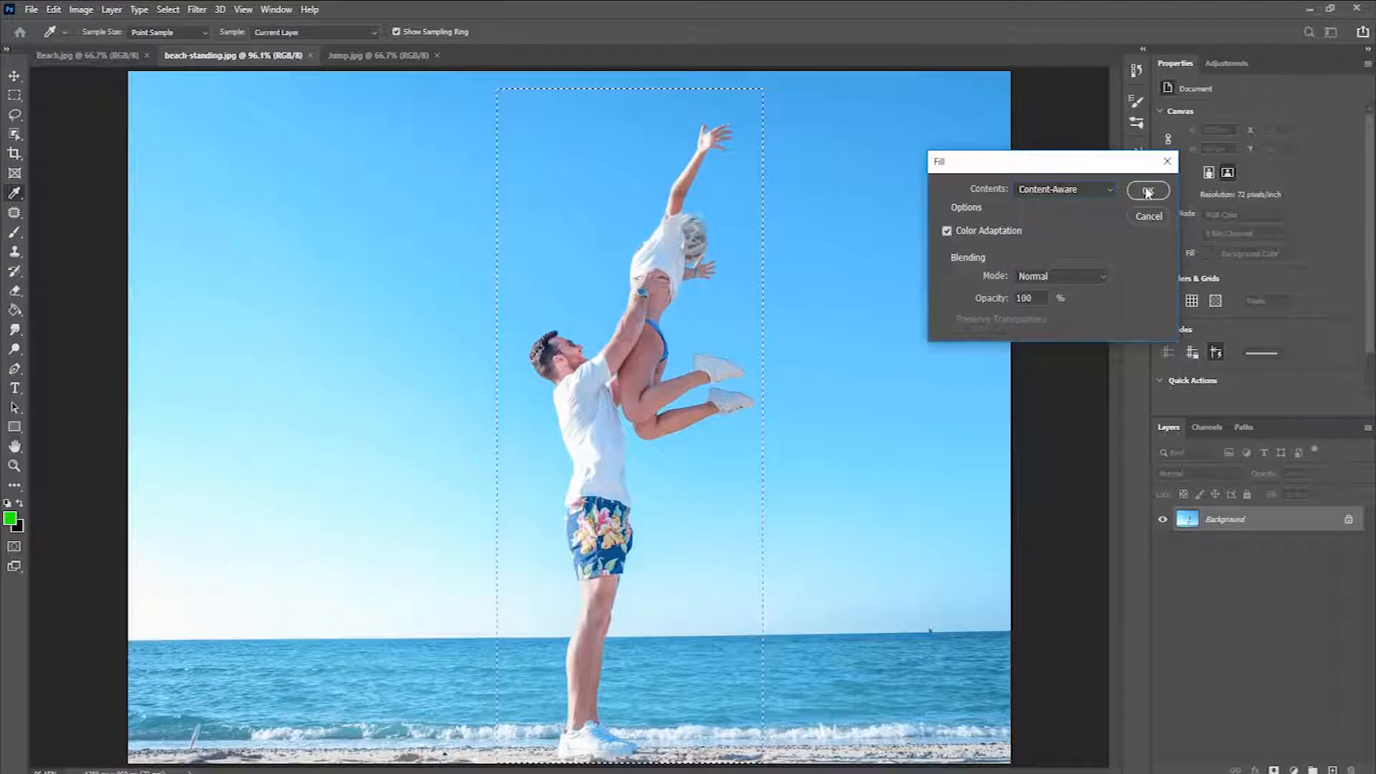
pyautogui.click(1147, 190)
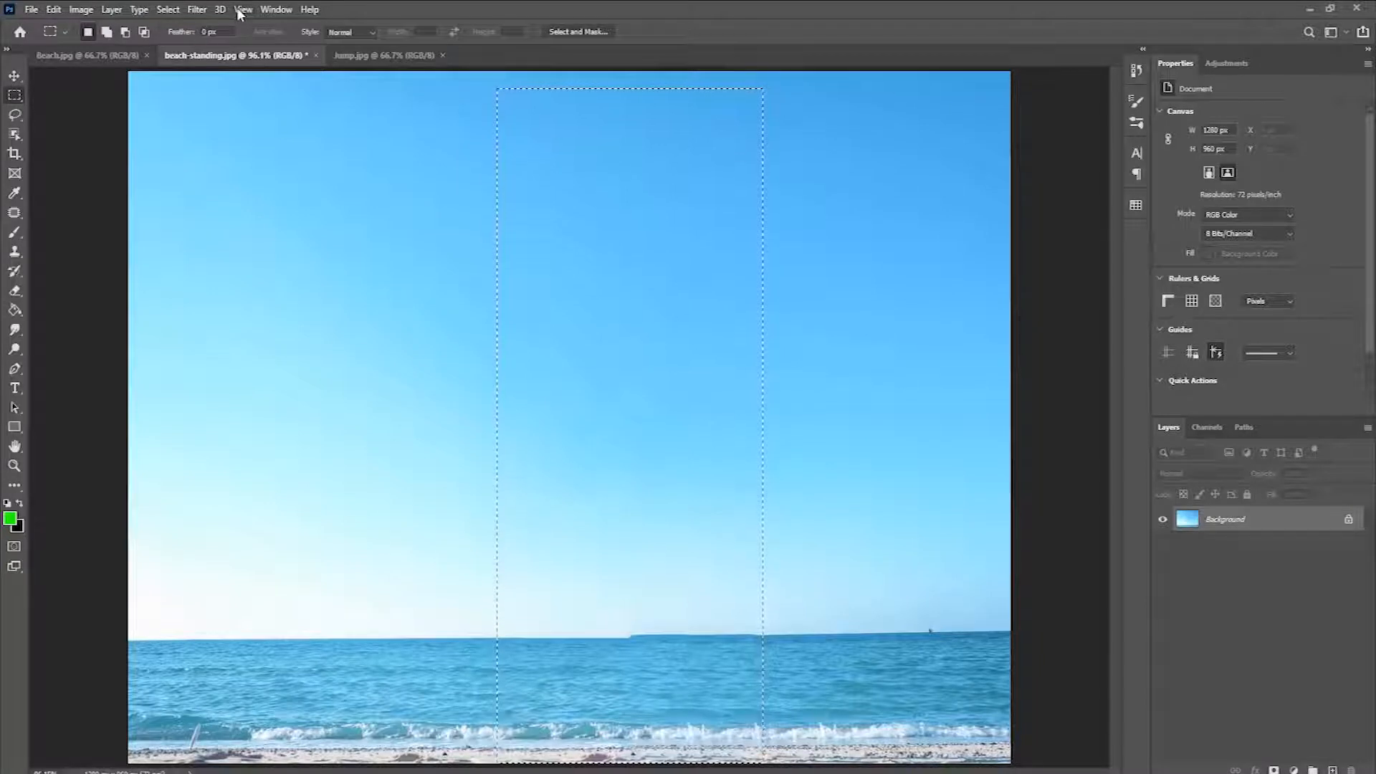
pyautogui.click(169, 10)
pyautogui.click(184, 43)
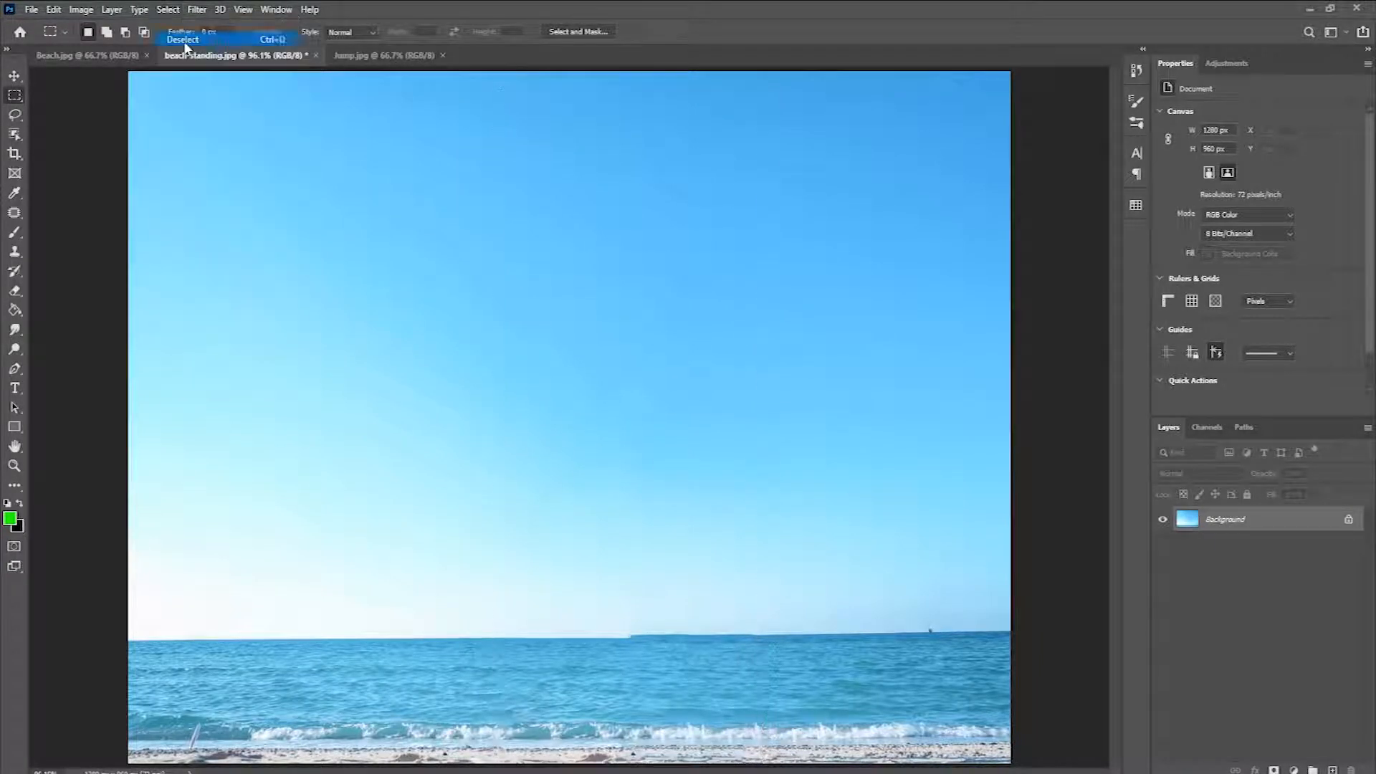
# Step: Sample the horizon with the Clone Stamp tool and paint over the stepped seam near the middle of the horizon
pyautogui.click(13, 73)
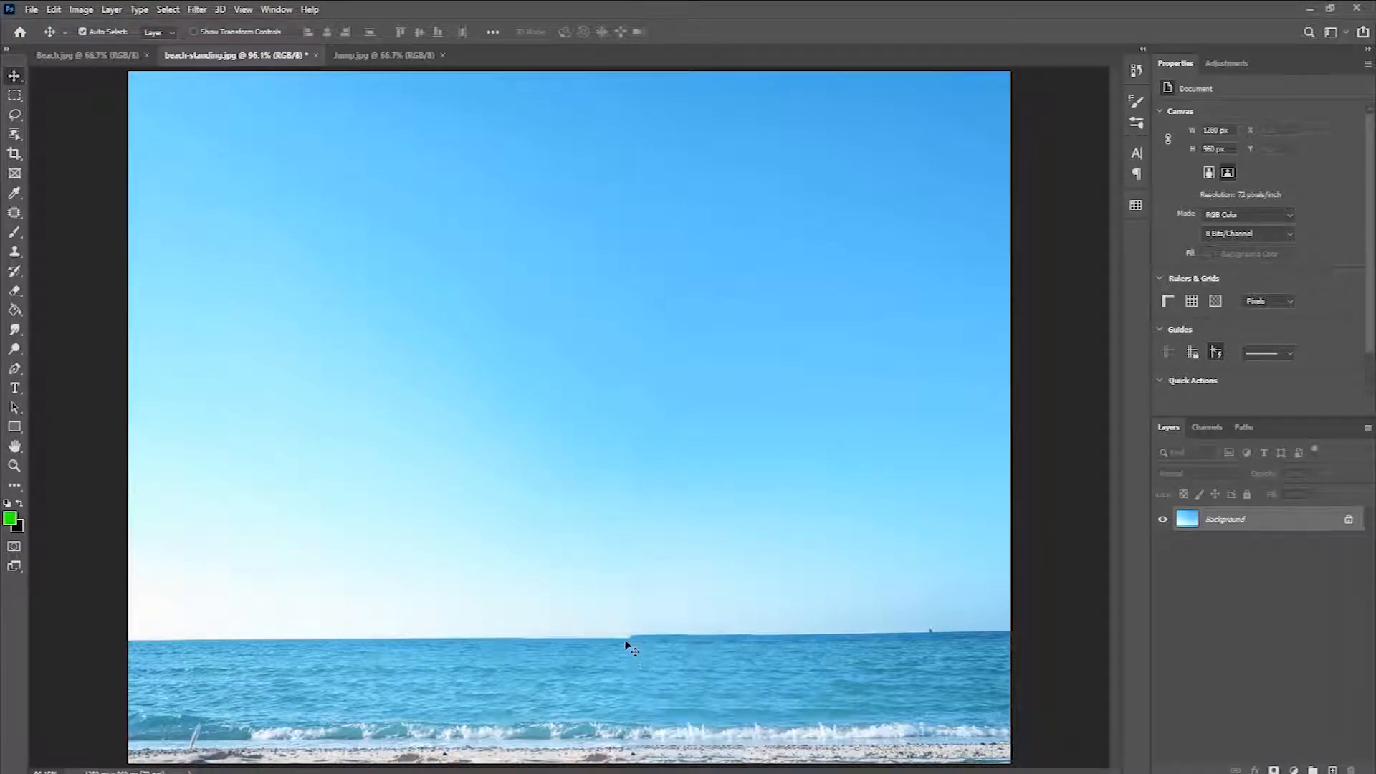
pyautogui.press('z')
pyautogui.moveTo(633, 640); pyautogui.dragTo(709, 679)
pyautogui.scroll(-3, 584, 543)
pyautogui.scroll(-3, 583, 543)
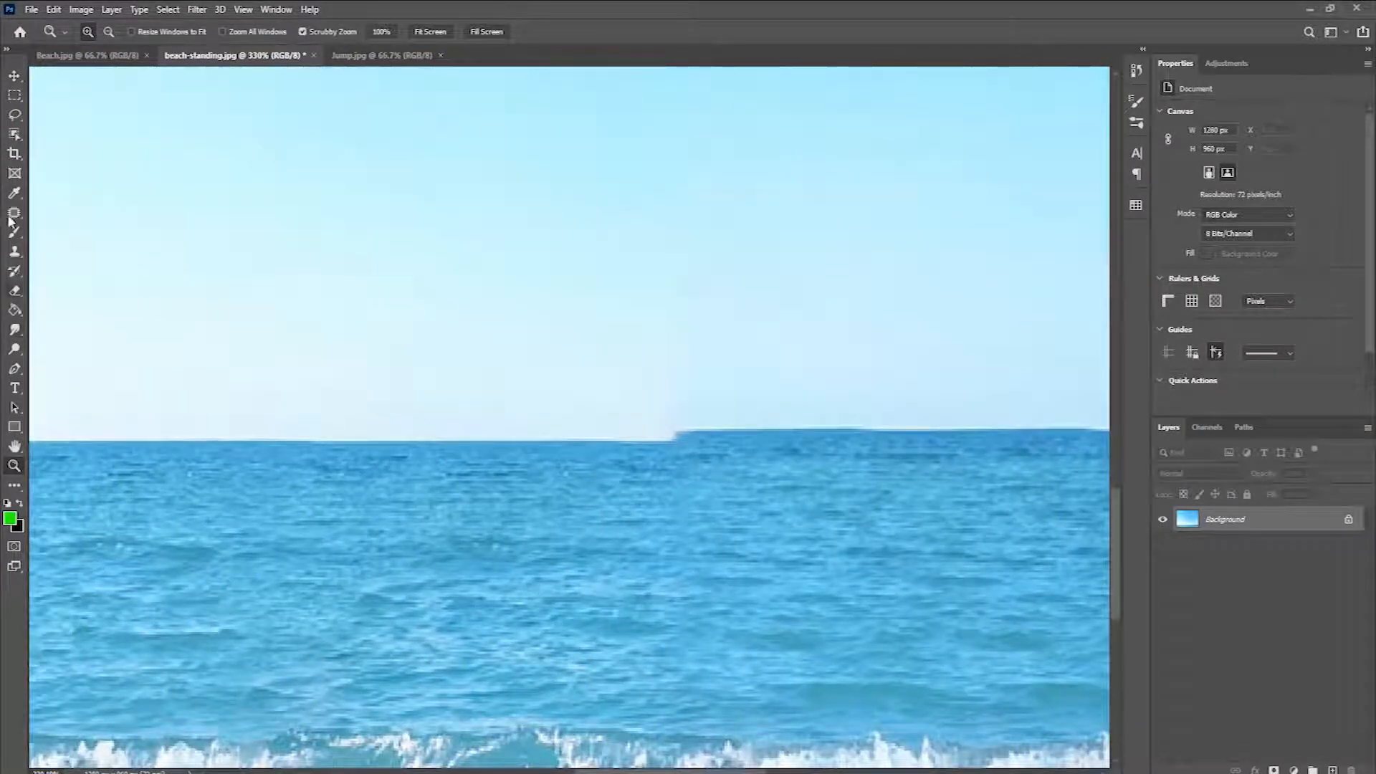
pyautogui.click(15, 252)
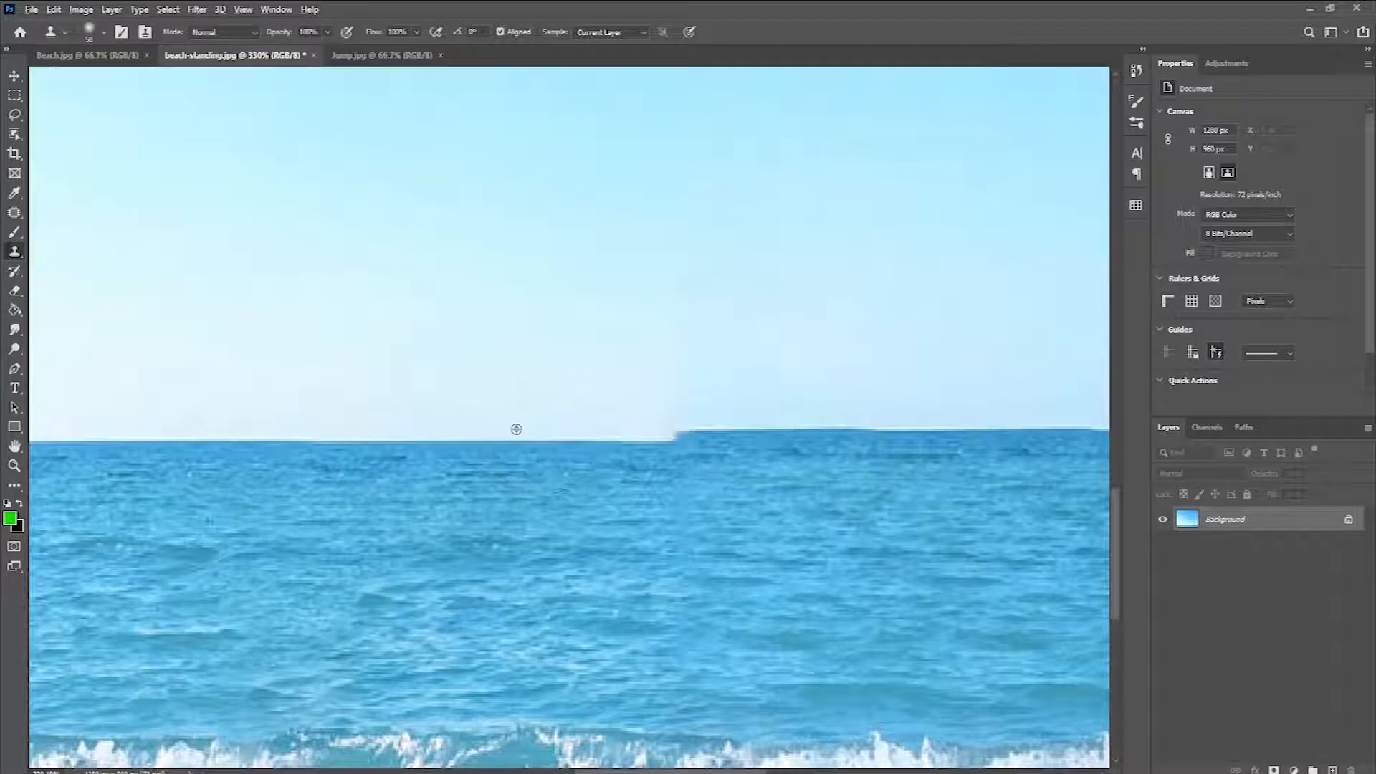
pyautogui.click(529, 348)
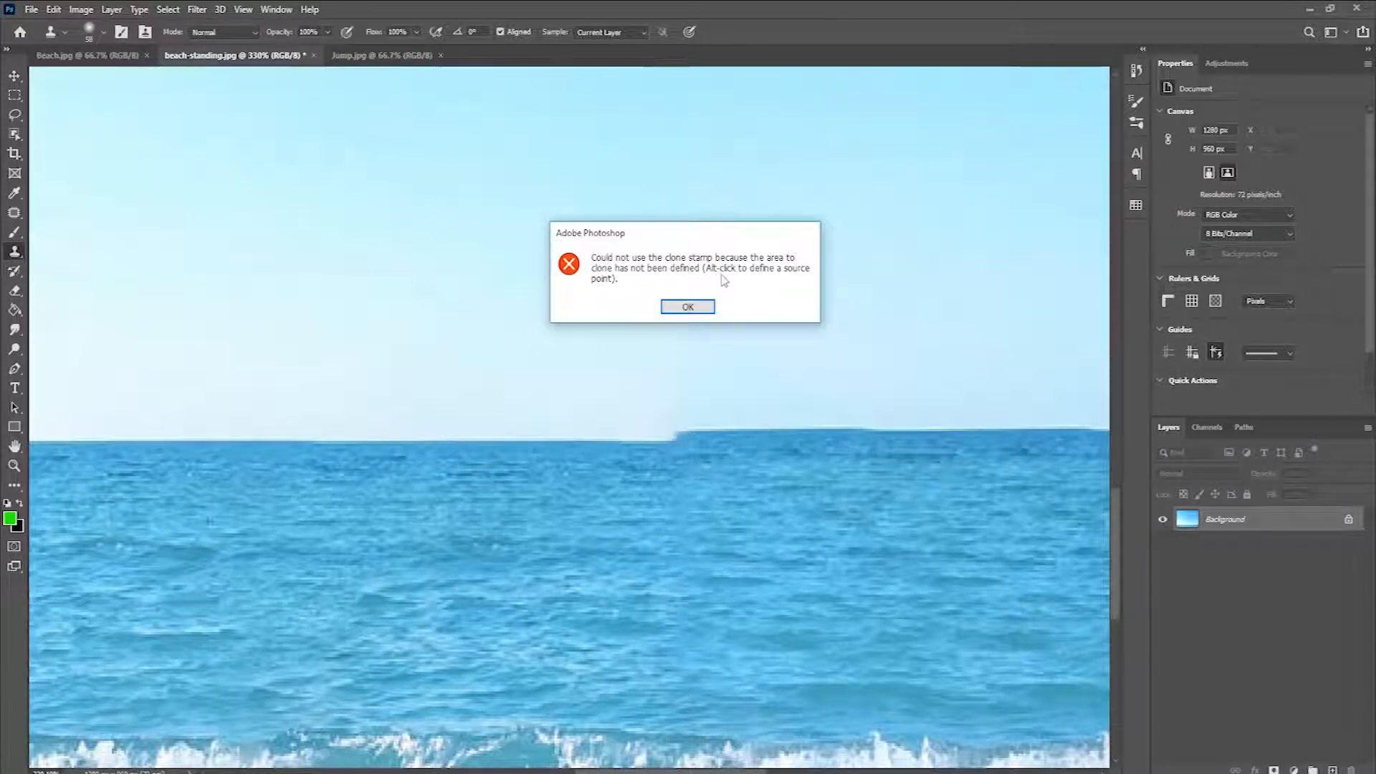
pyautogui.click(688, 308)
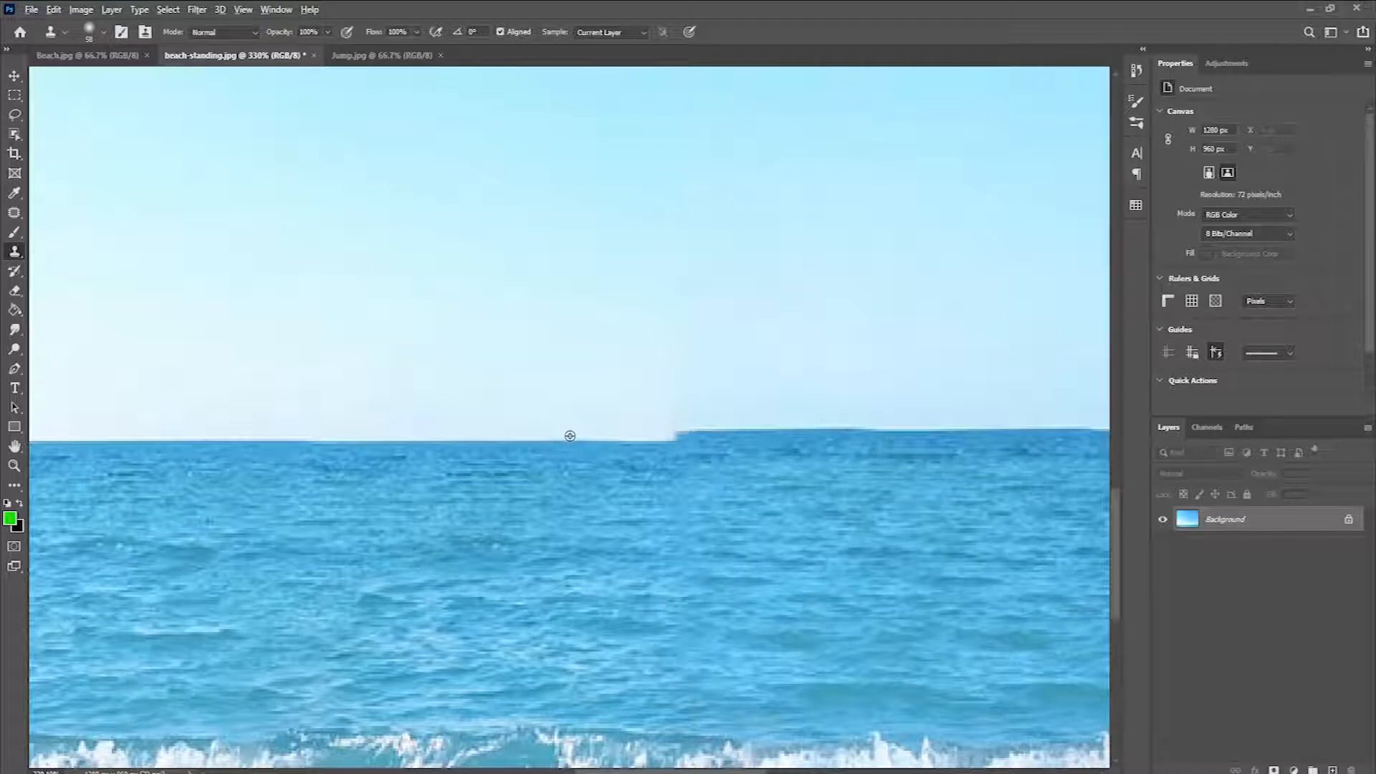
pyautogui.keyDown('alt'); pyautogui.click(441, 440); pyautogui.keyUp('alt')
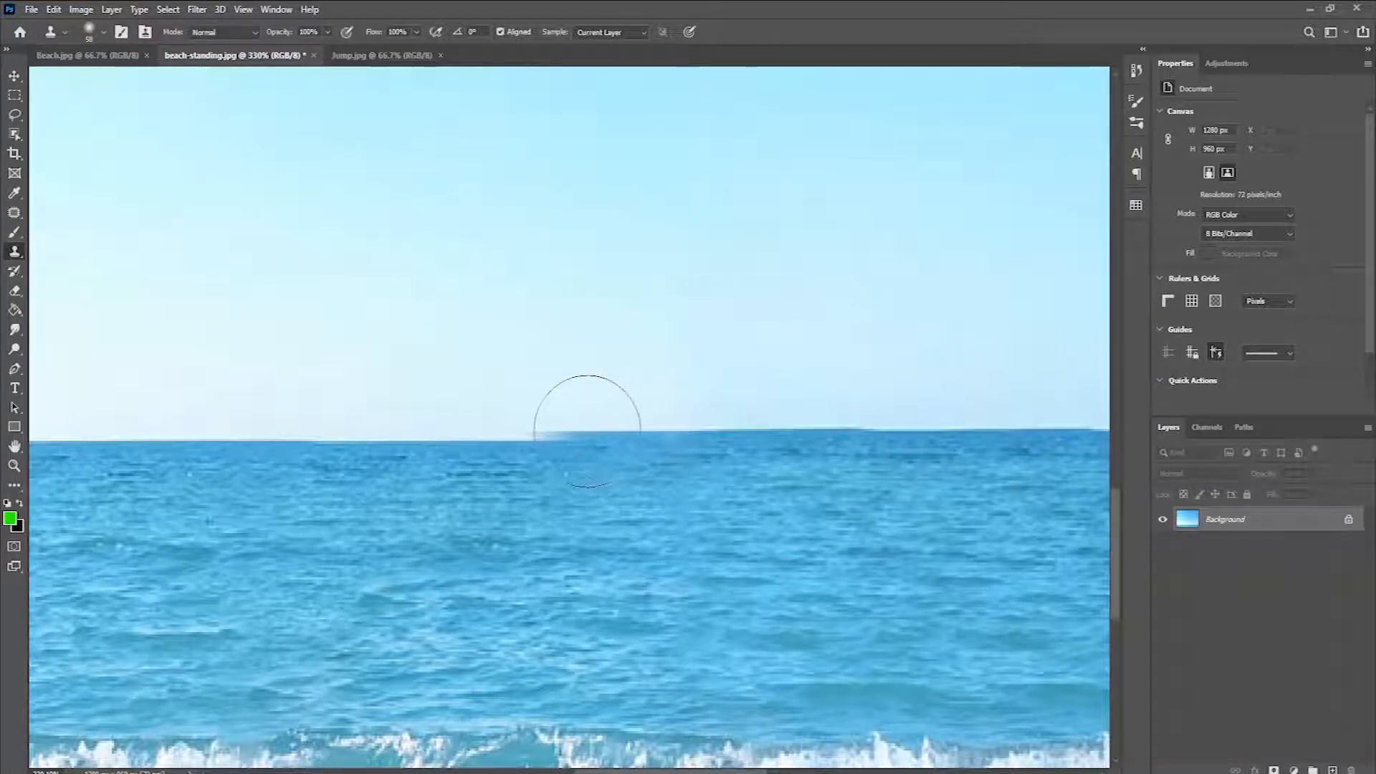
pyautogui.moveTo(559, 440); pyautogui.dragTo(340, 449)
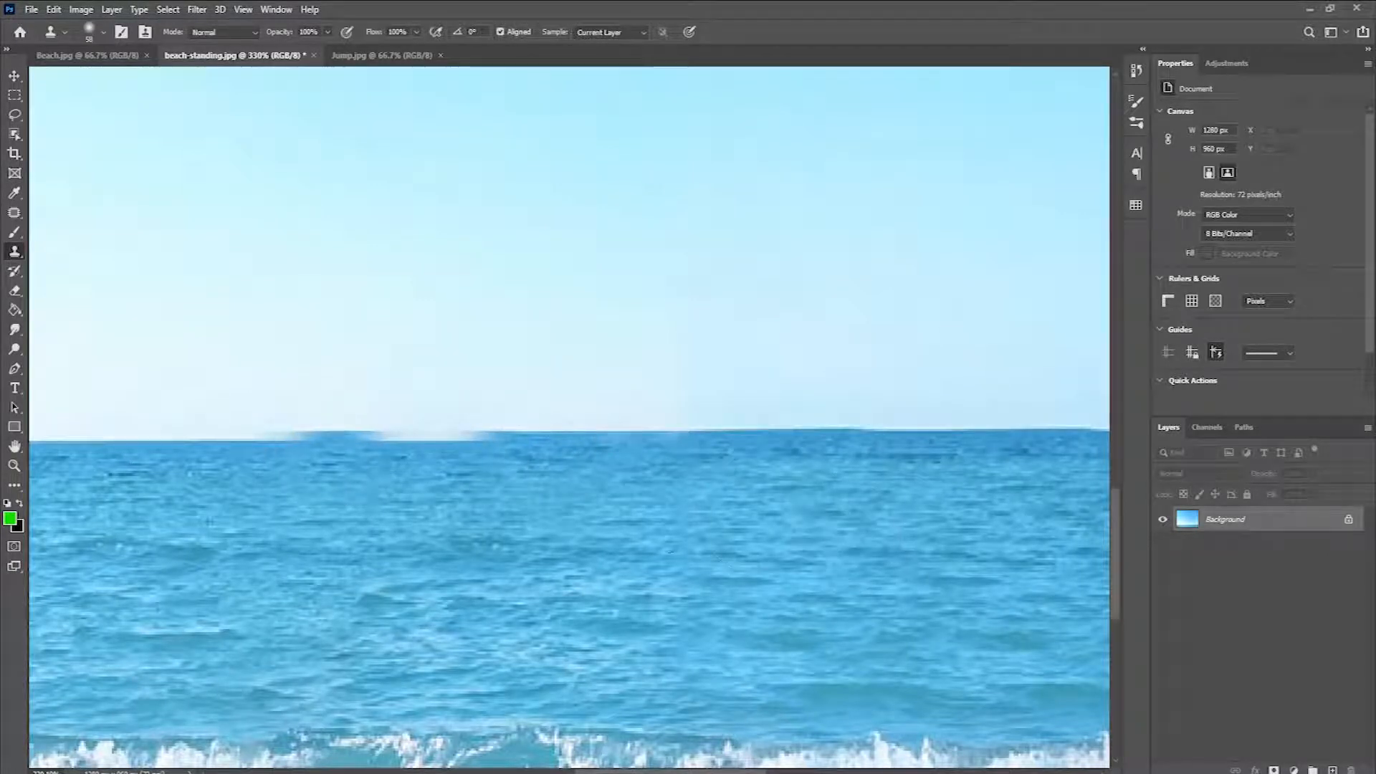
# Step: Undo the last clone stroke, resample the horizon farther left and clone it leftward to even out the waterline
pyautogui.hotkey('ctrl', 'z')
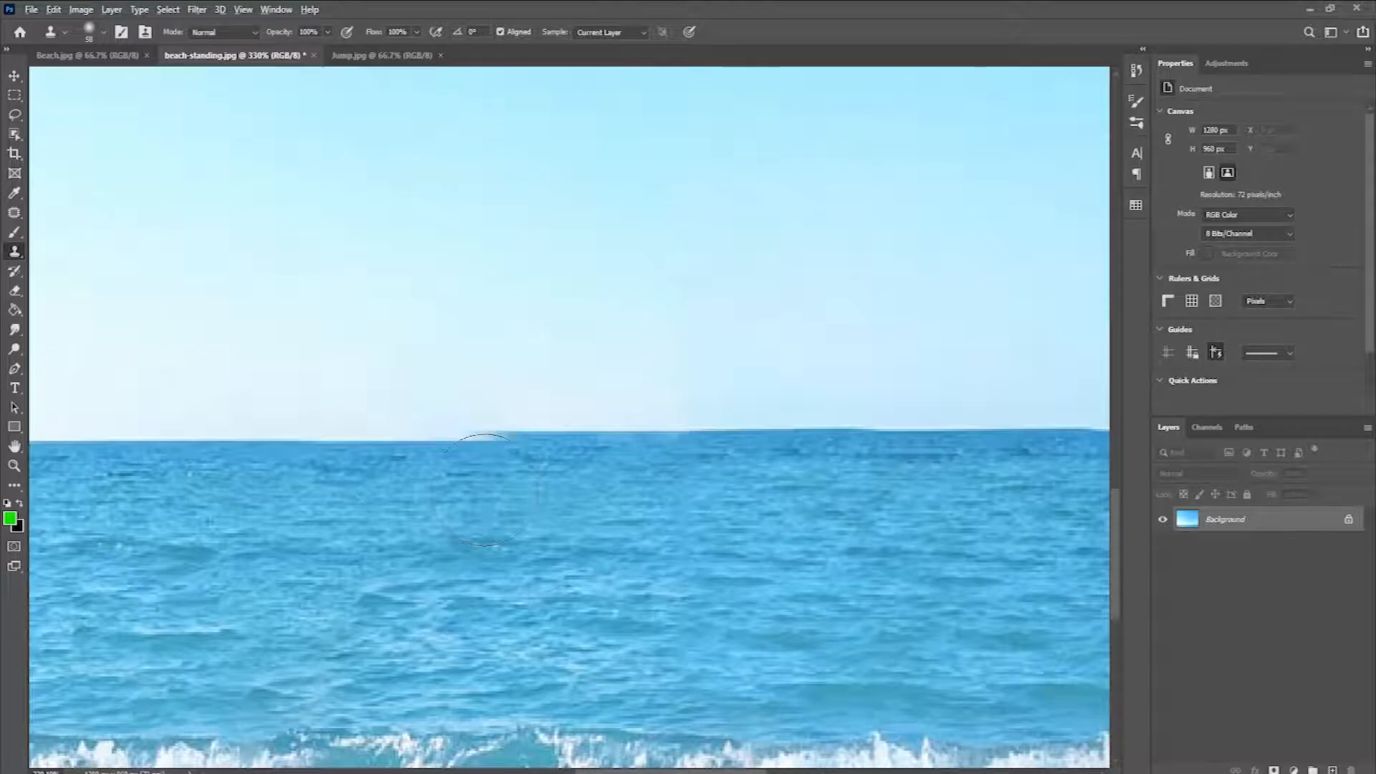
pyautogui.keyDown('alt'); pyautogui.click(290, 454); pyautogui.keyUp('alt')
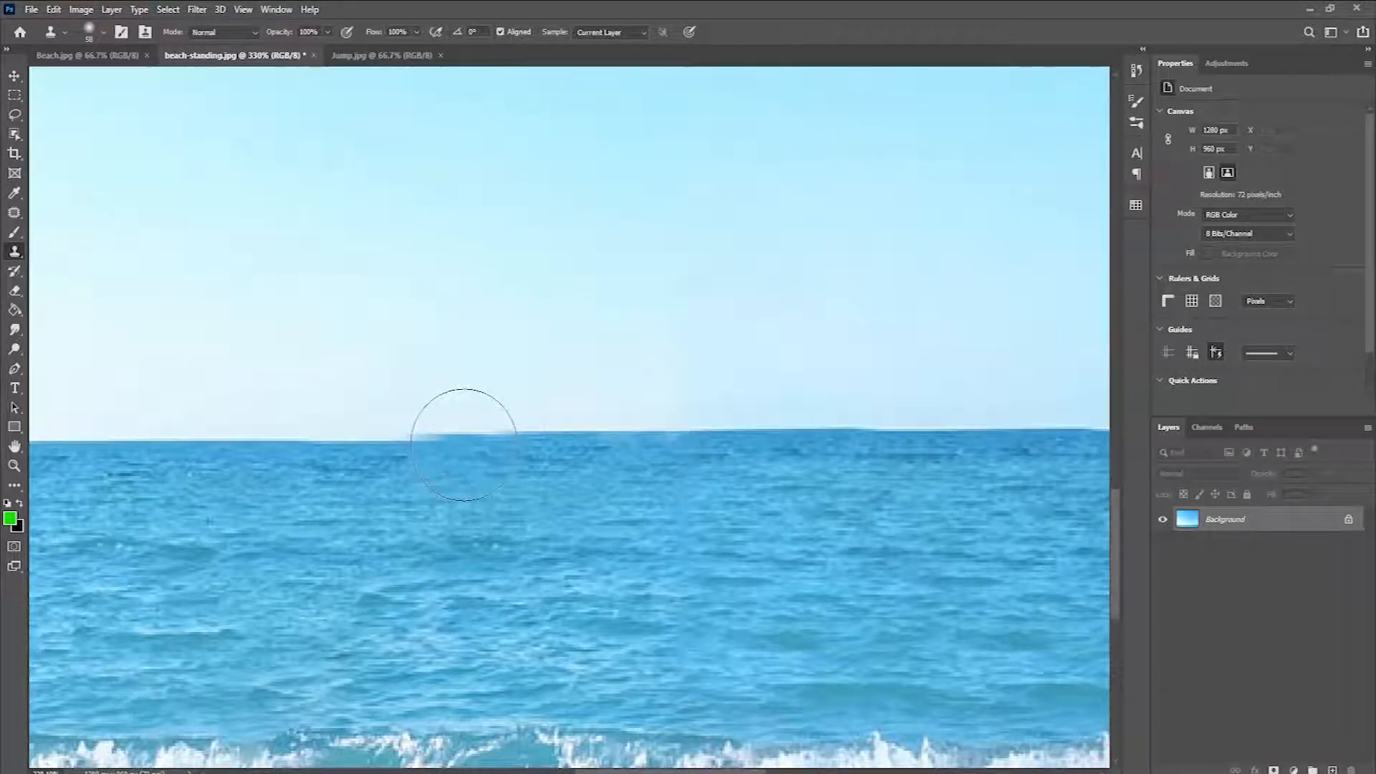
pyautogui.moveTo(464, 445)
pyautogui.mouseDown()
pyautogui.moveTo(352, 484)
pyautogui.moveTo(363, 463)
pyautogui.moveTo(390, 467)
pyautogui.moveTo(296, 469)
pyautogui.mouseUp()
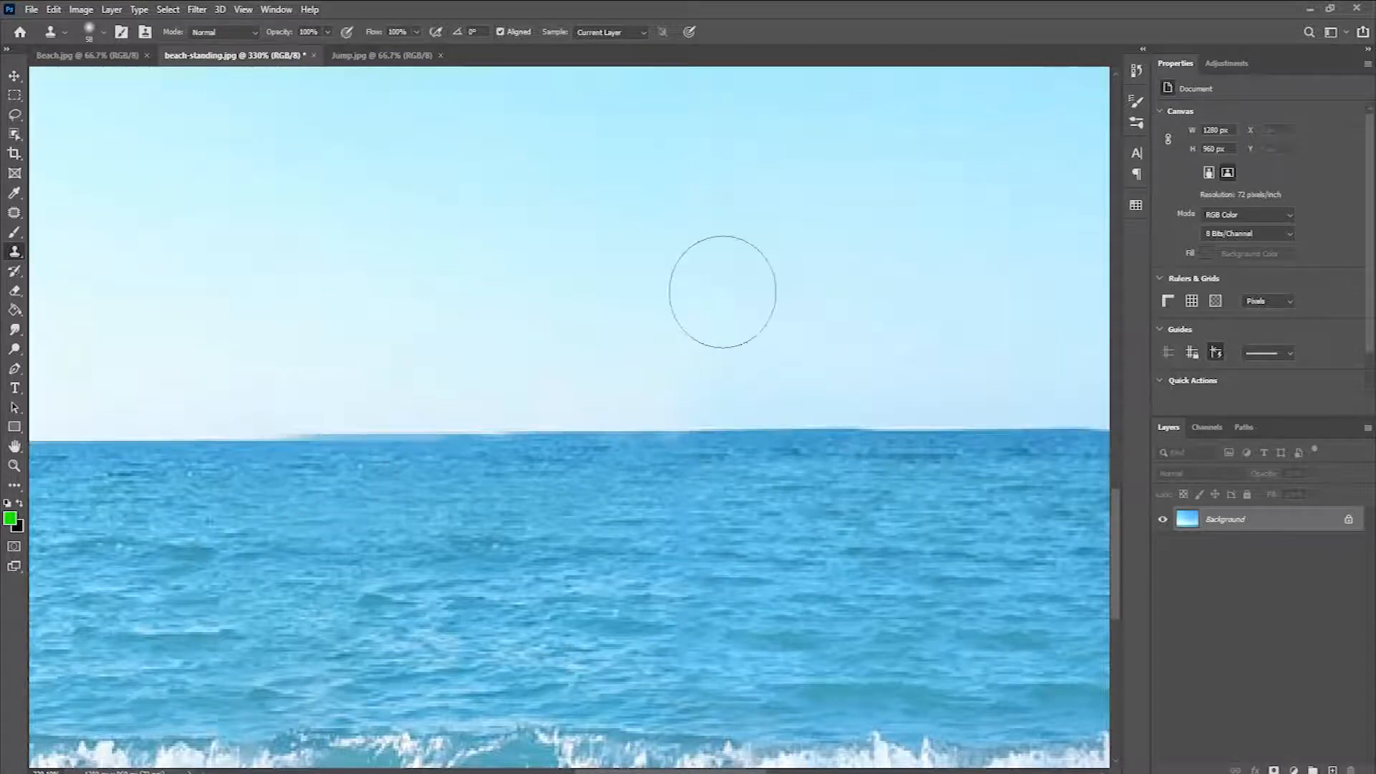
# Step: Touch up the remaining uneven stretch of the horizon with the Clone Stamp tool, and fit the whole image on screen
pyautogui.scroll(-5, 729, 222)
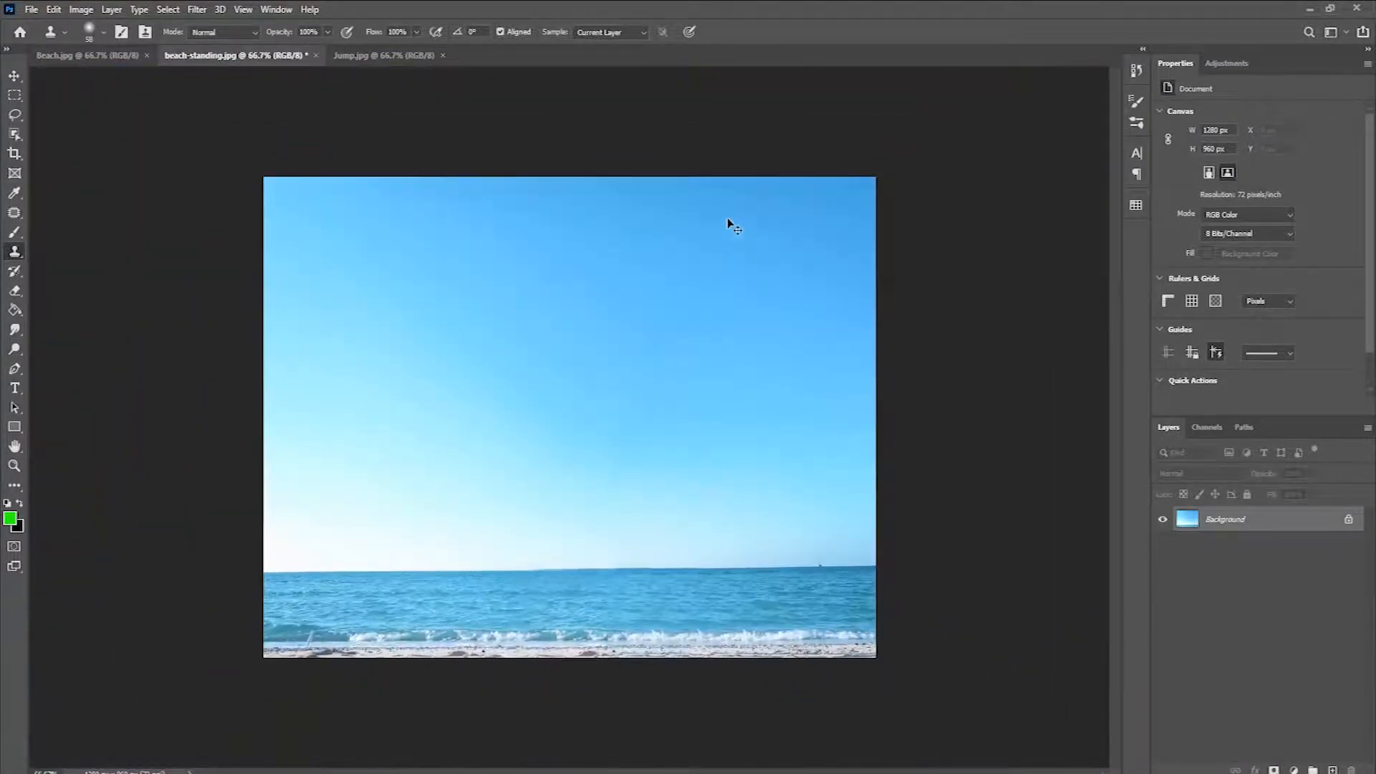
pyautogui.hotkey('ctrl', '-')
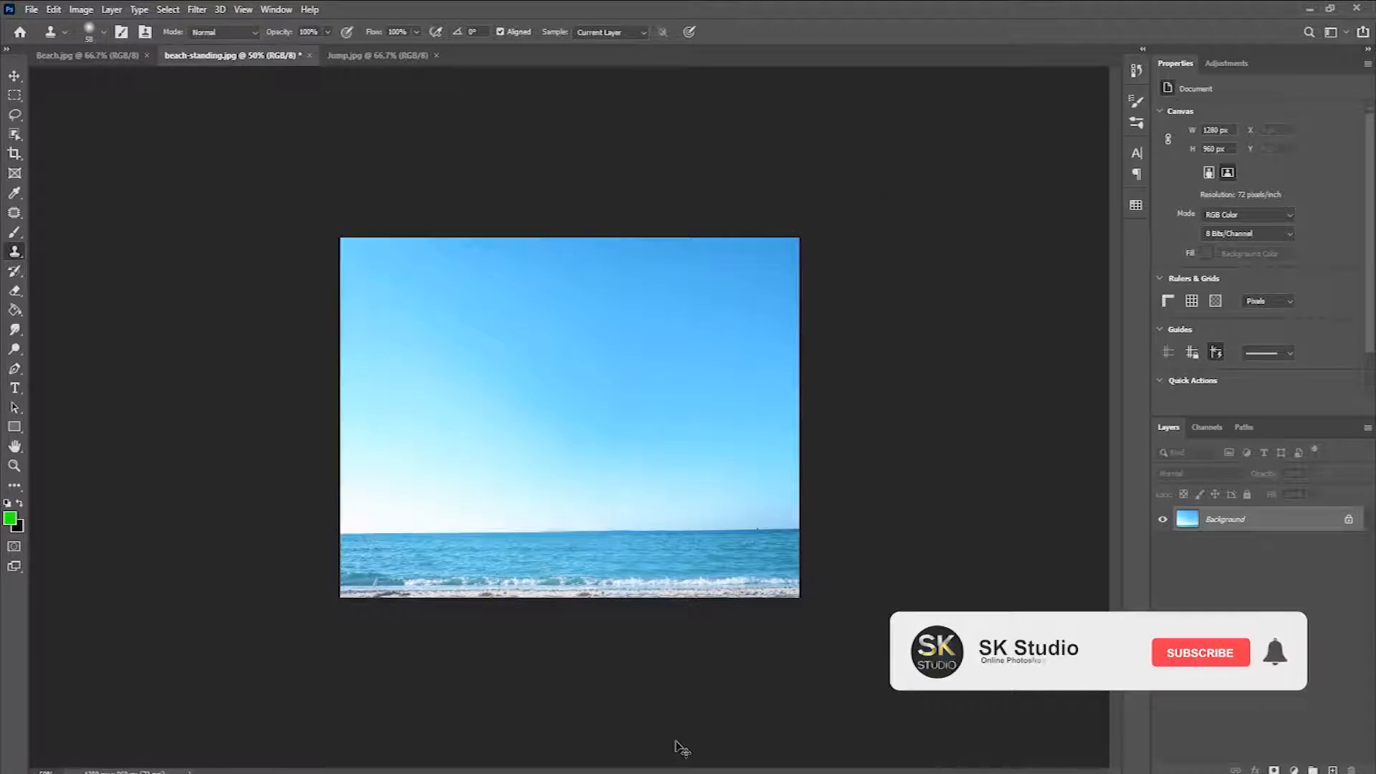
pyautogui.hotkey('ctrl', '+')
pyautogui.press('z')
pyautogui.moveTo(648, 604); pyautogui.dragTo(682, 632)
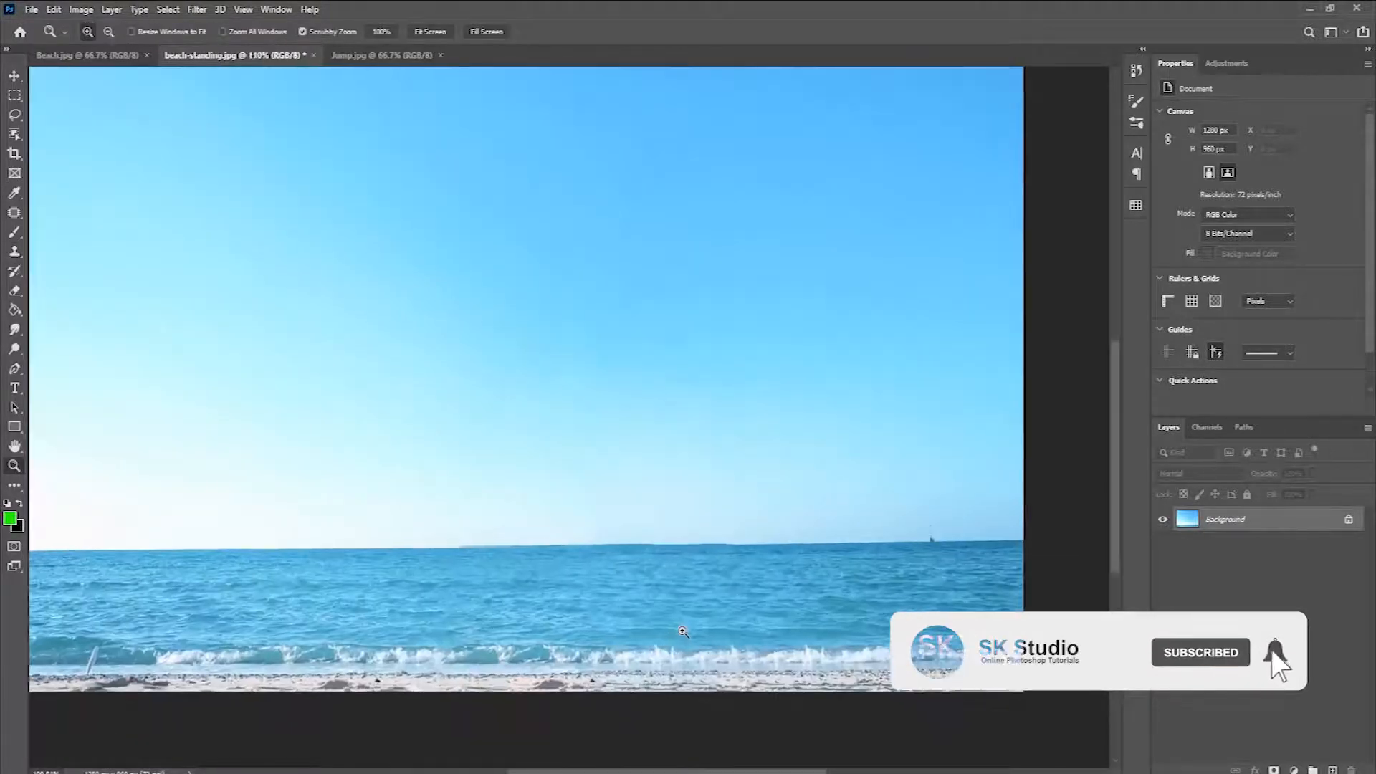
pyautogui.moveTo(504, 580); pyautogui.dragTo(570, 583)
pyautogui.press('s')
pyautogui.moveTo(315, 474)
pyautogui.mouseDown()
pyautogui.moveTo(354, 503)
pyautogui.moveTo(371, 473)
pyautogui.moveTo(424, 473)
pyautogui.mouseUp()
pyautogui.click(426, 473)
pyautogui.click(393, 471)
pyautogui.click(531, 480)
pyautogui.scroll(-5, 1007, 617)
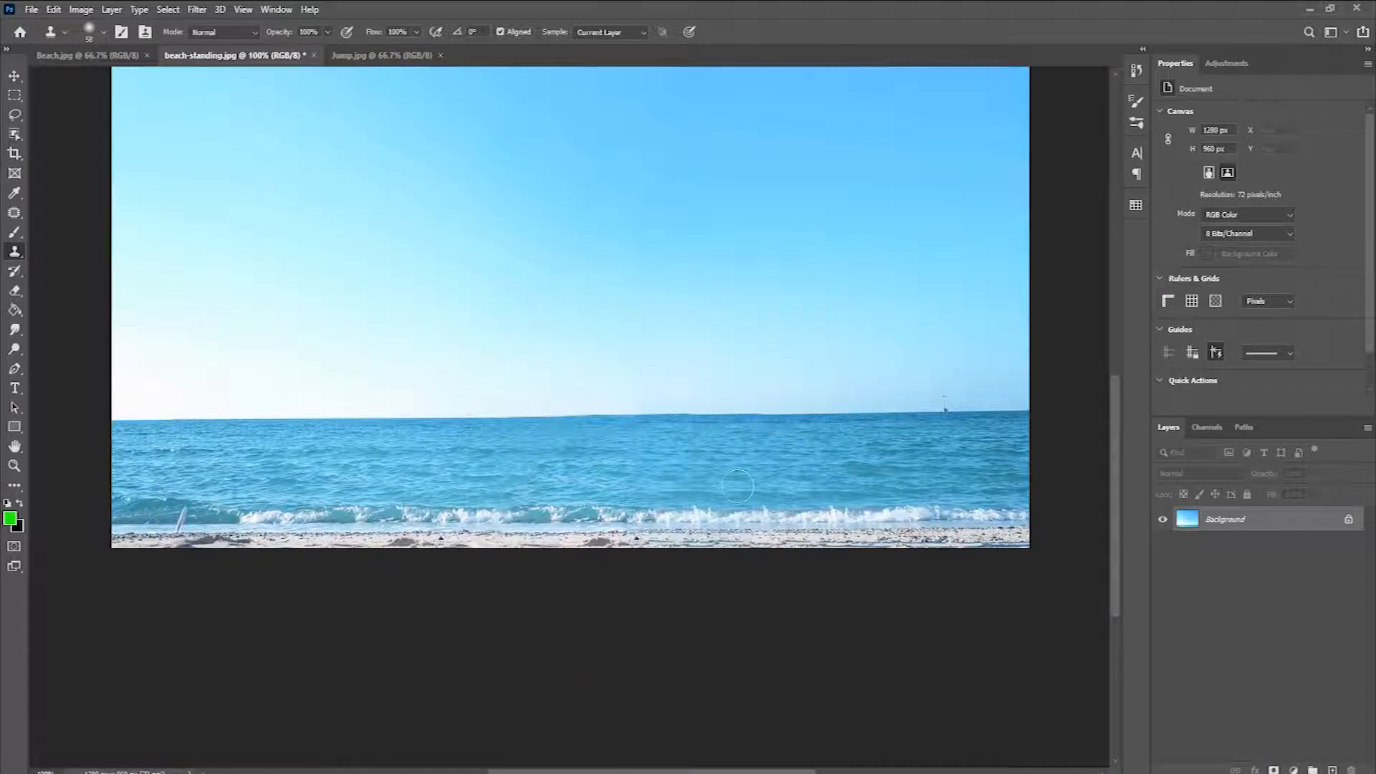
pyautogui.scroll(2, 491, 423)
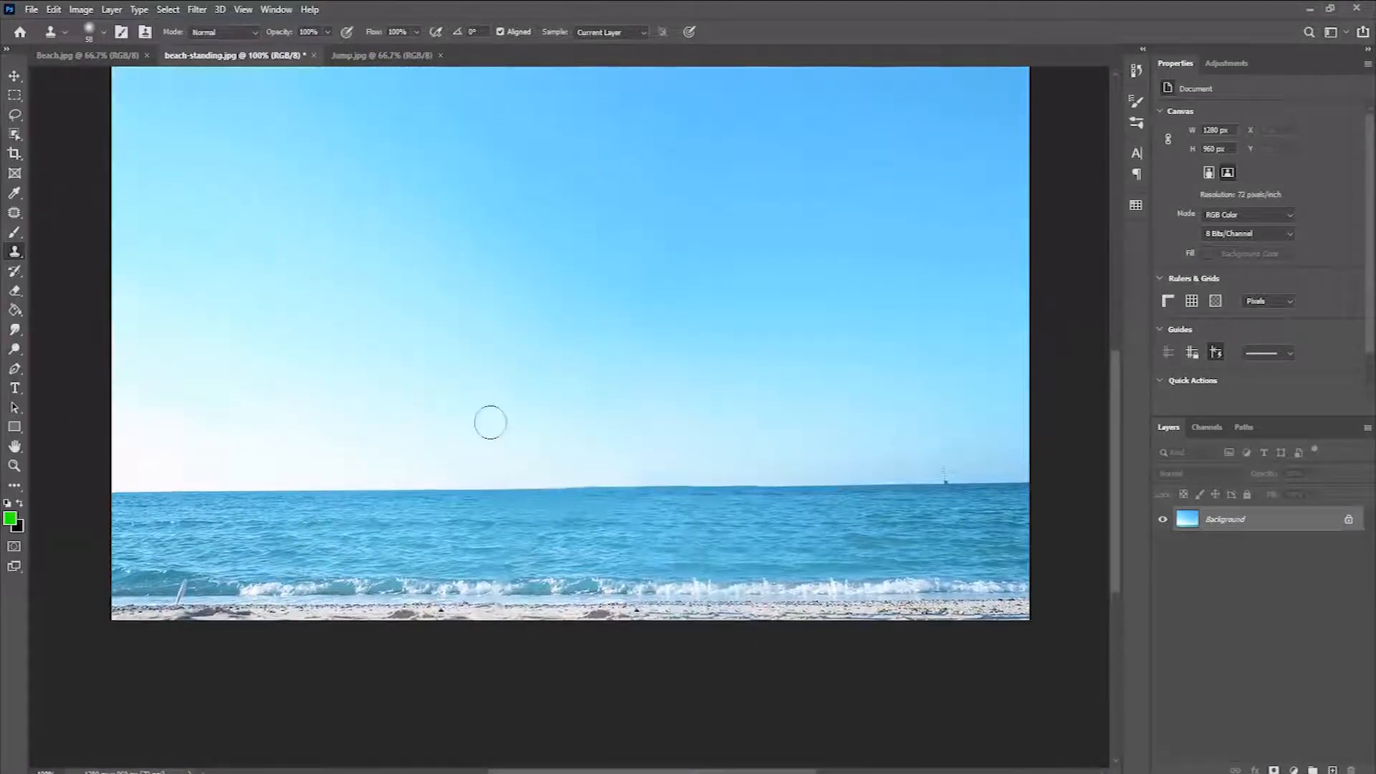
pyautogui.hotkey('ctrl', '0')
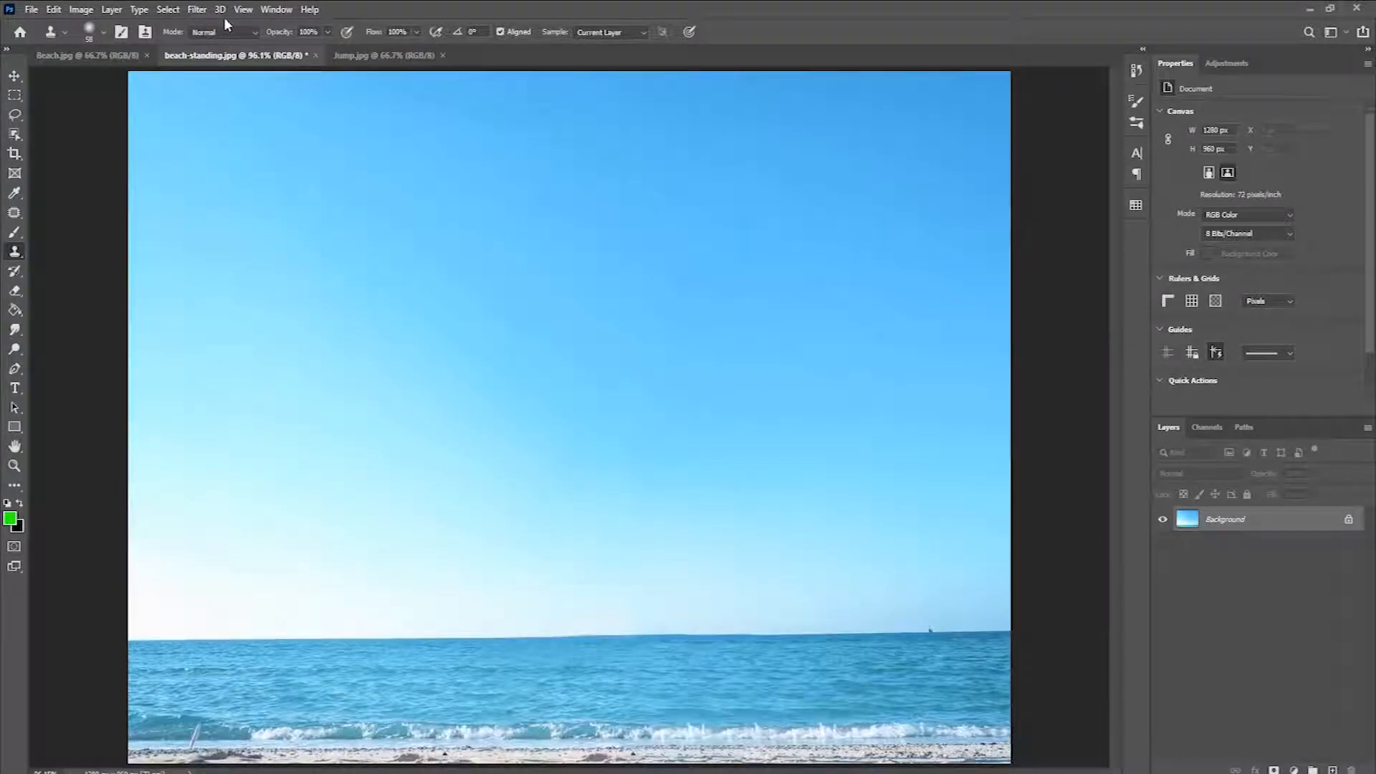
pyautogui.click(244, 9)
pyautogui.click(290, 148)
pyautogui.click(14, 76)
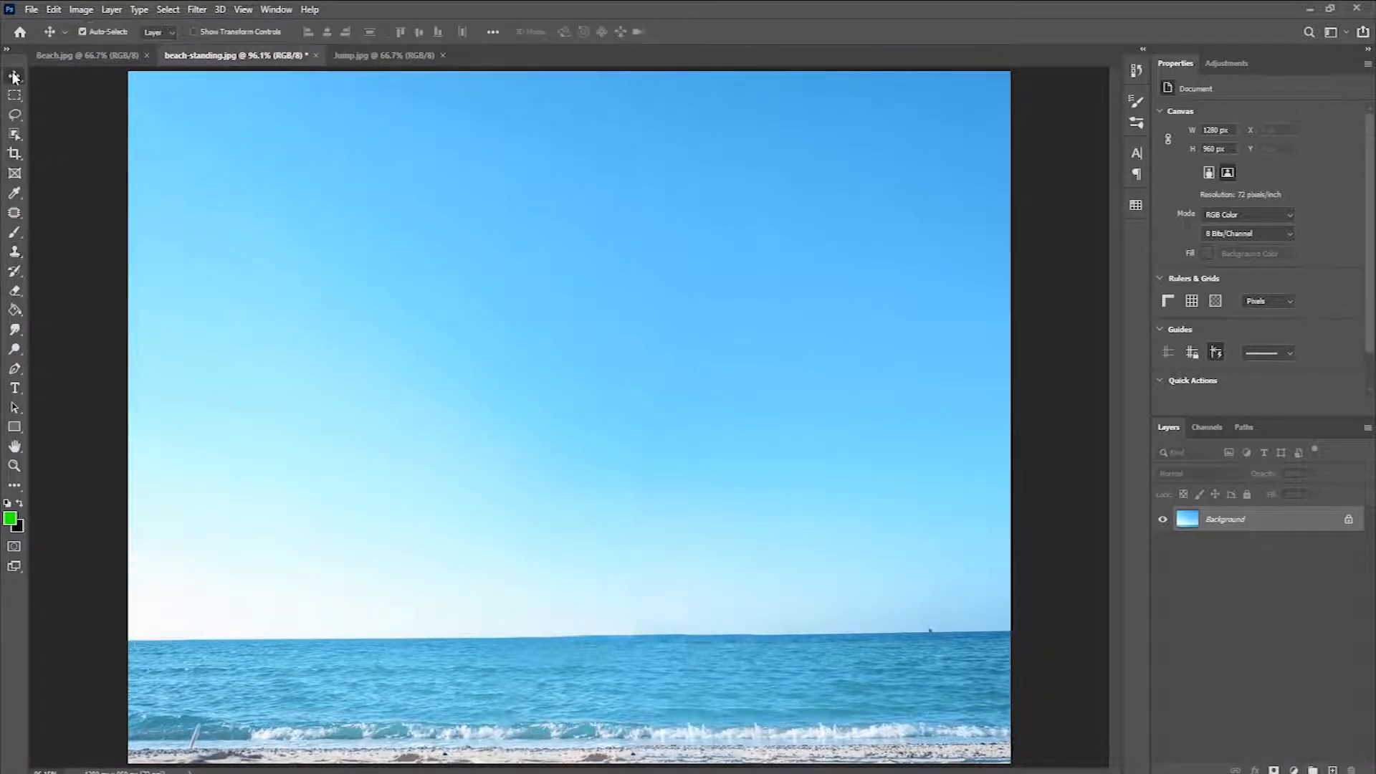
# Step: Switch to Jump.jpg and make a rectangular marquee selection closely around the jumping man
pyautogui.click(371, 56)
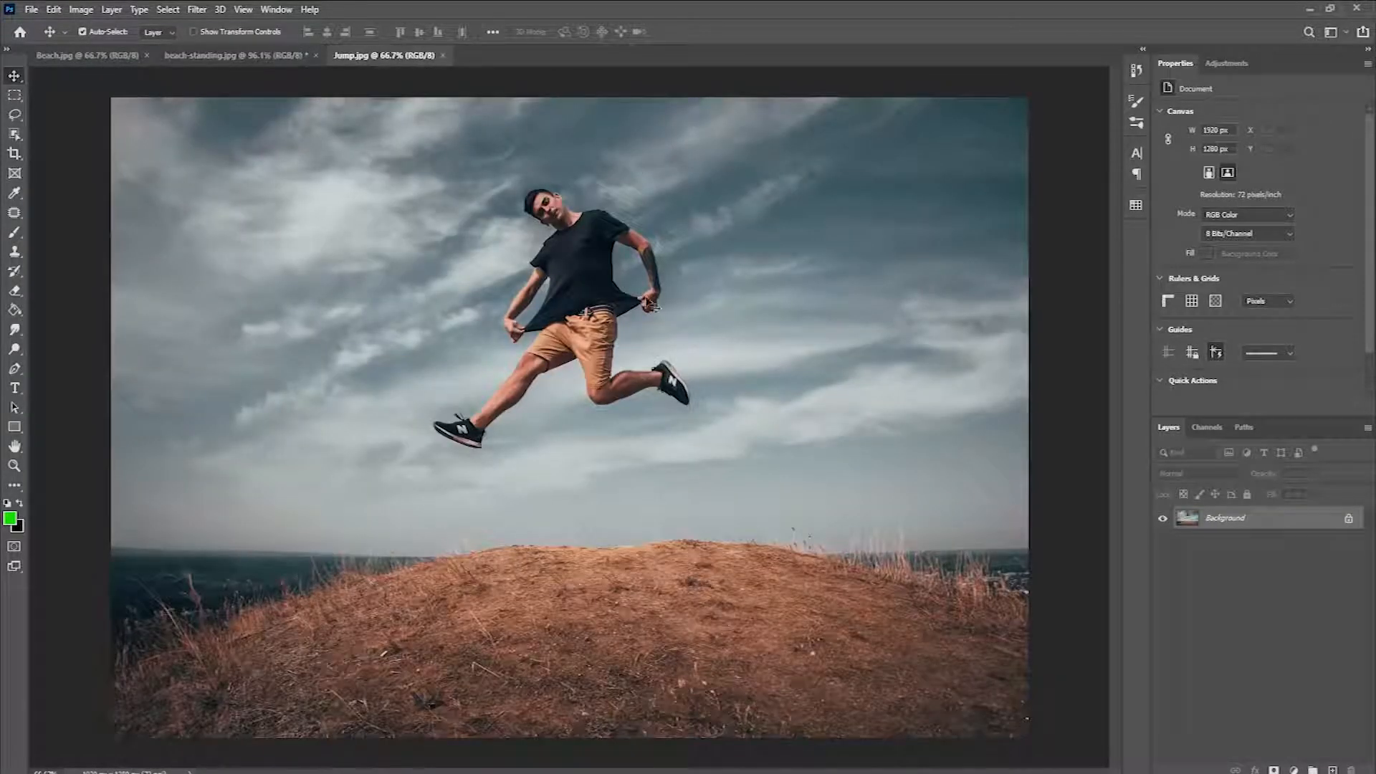
pyautogui.click(15, 100)
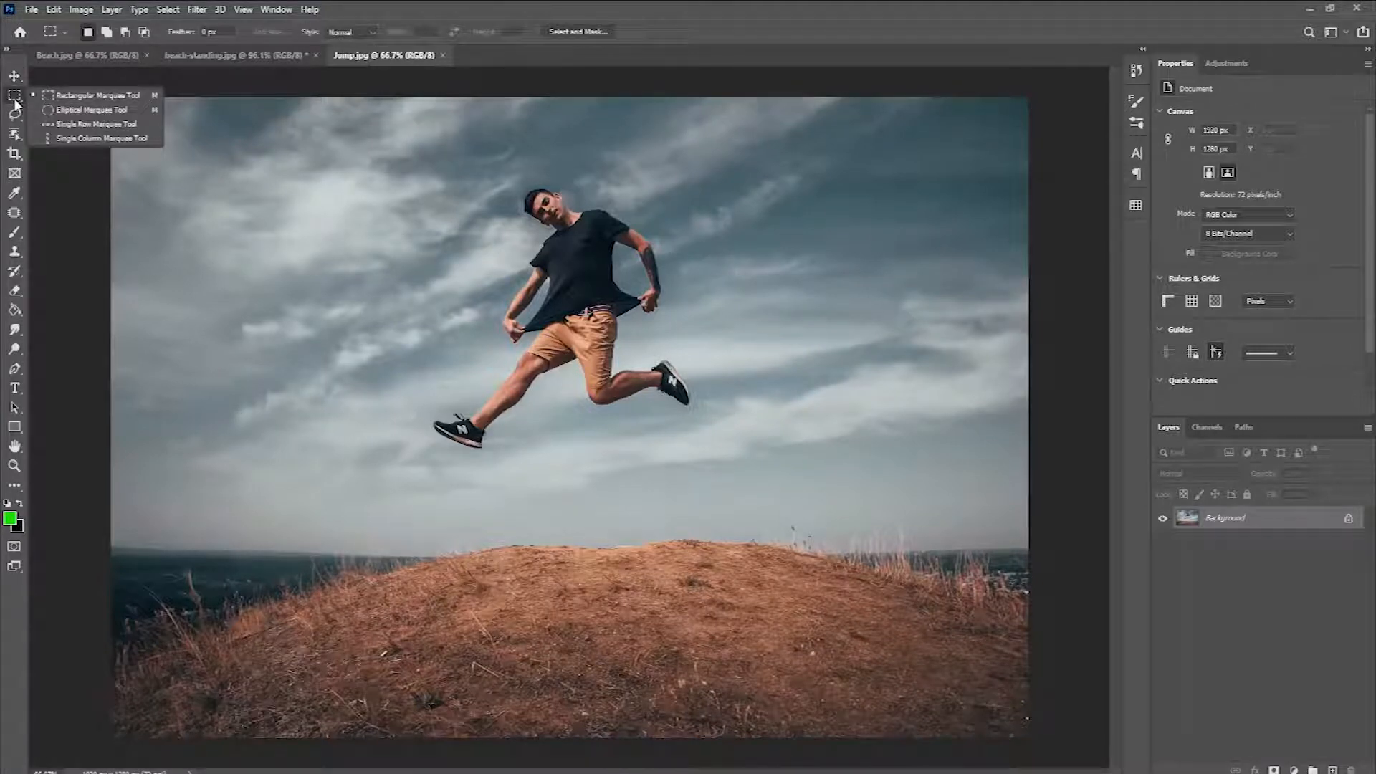
pyautogui.click(74, 100)
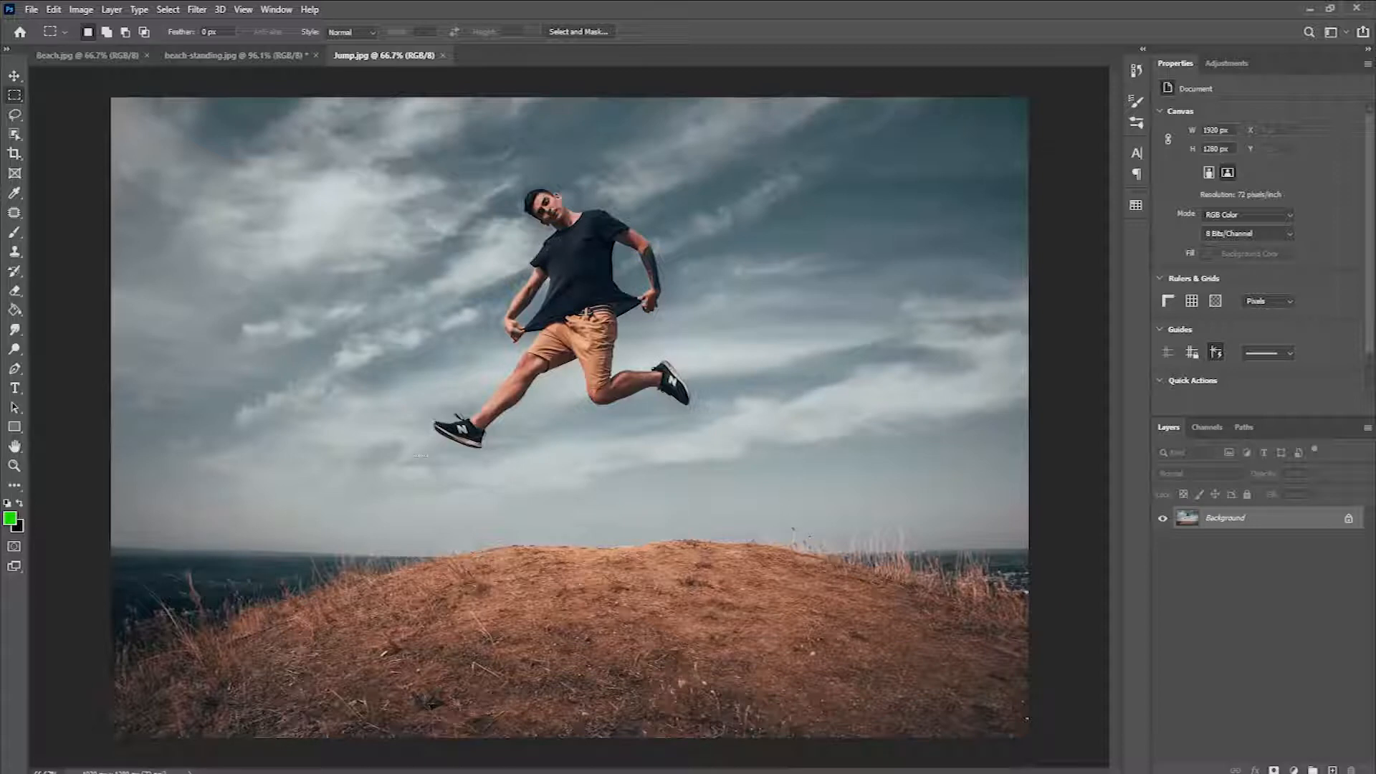
pyautogui.moveTo(426, 461); pyautogui.dragTo(694, 184)
# Step: Fill the selection around the jumping man with Content-Aware contents at 100% opacity, and deselect
pyautogui.click(54, 9)
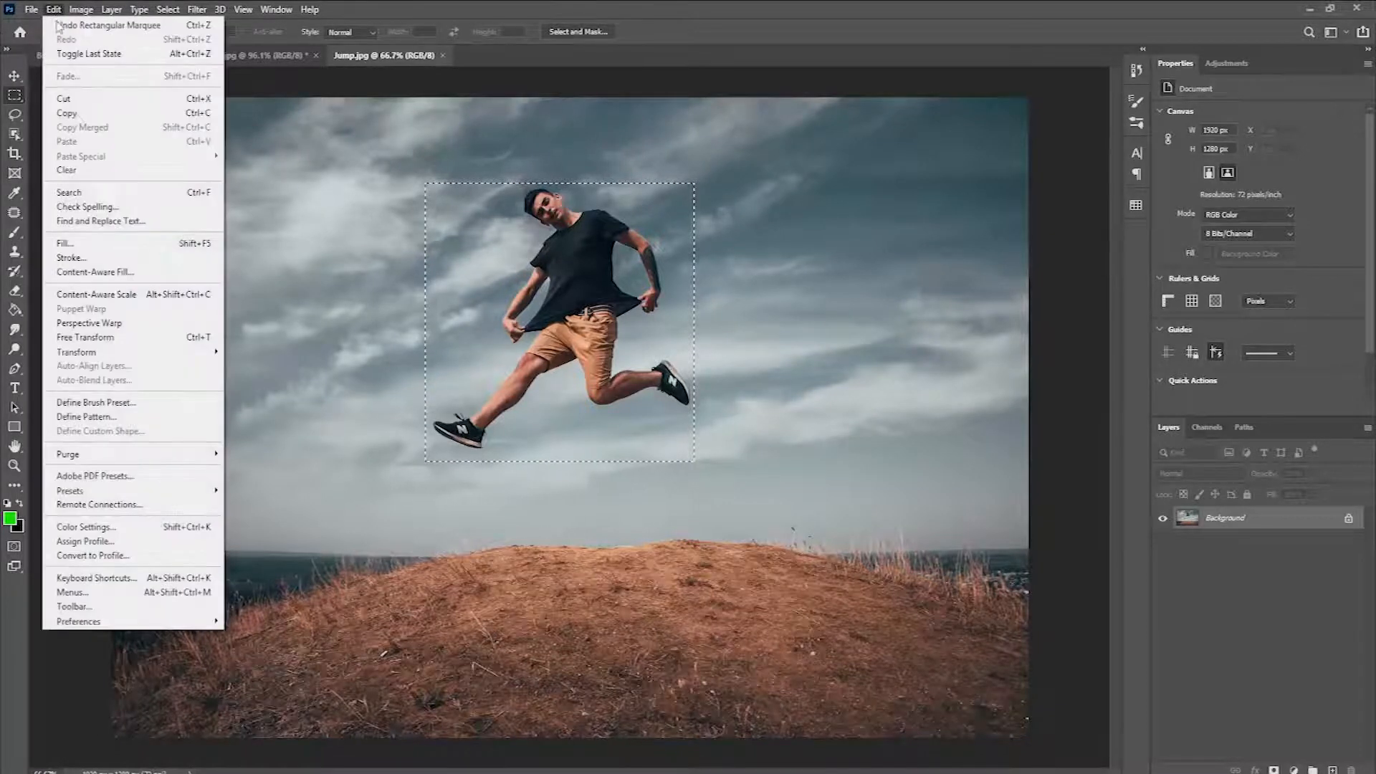
pyautogui.click(192, 248)
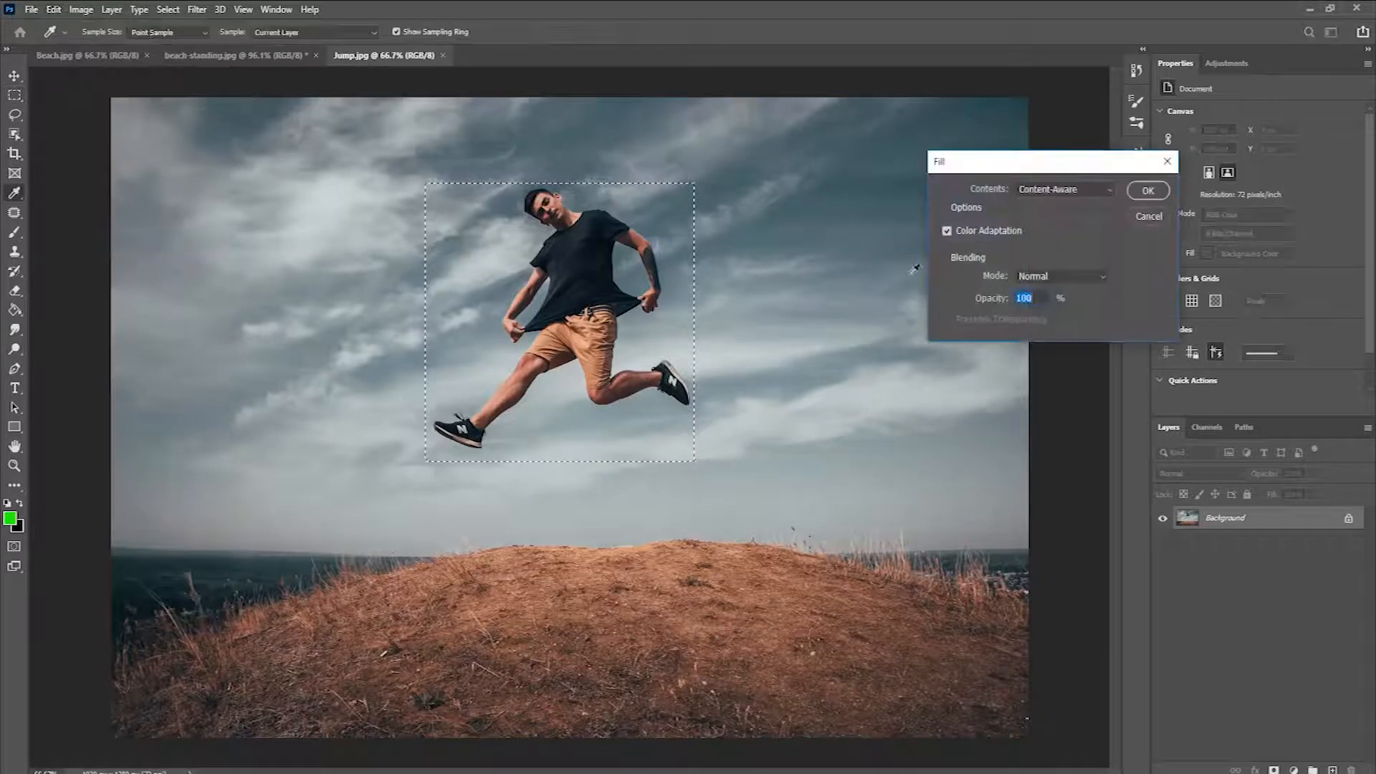
pyautogui.click(1149, 189)
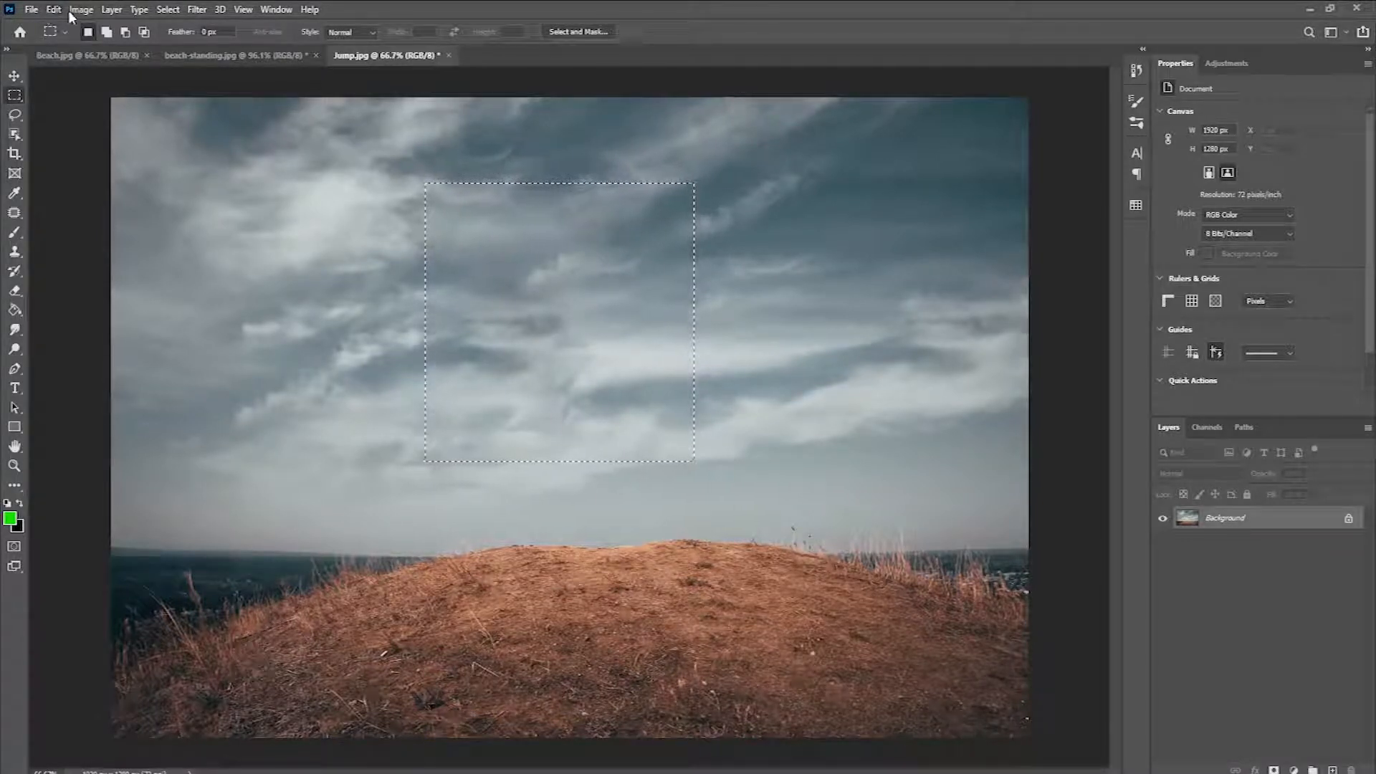
pyautogui.click(168, 9)
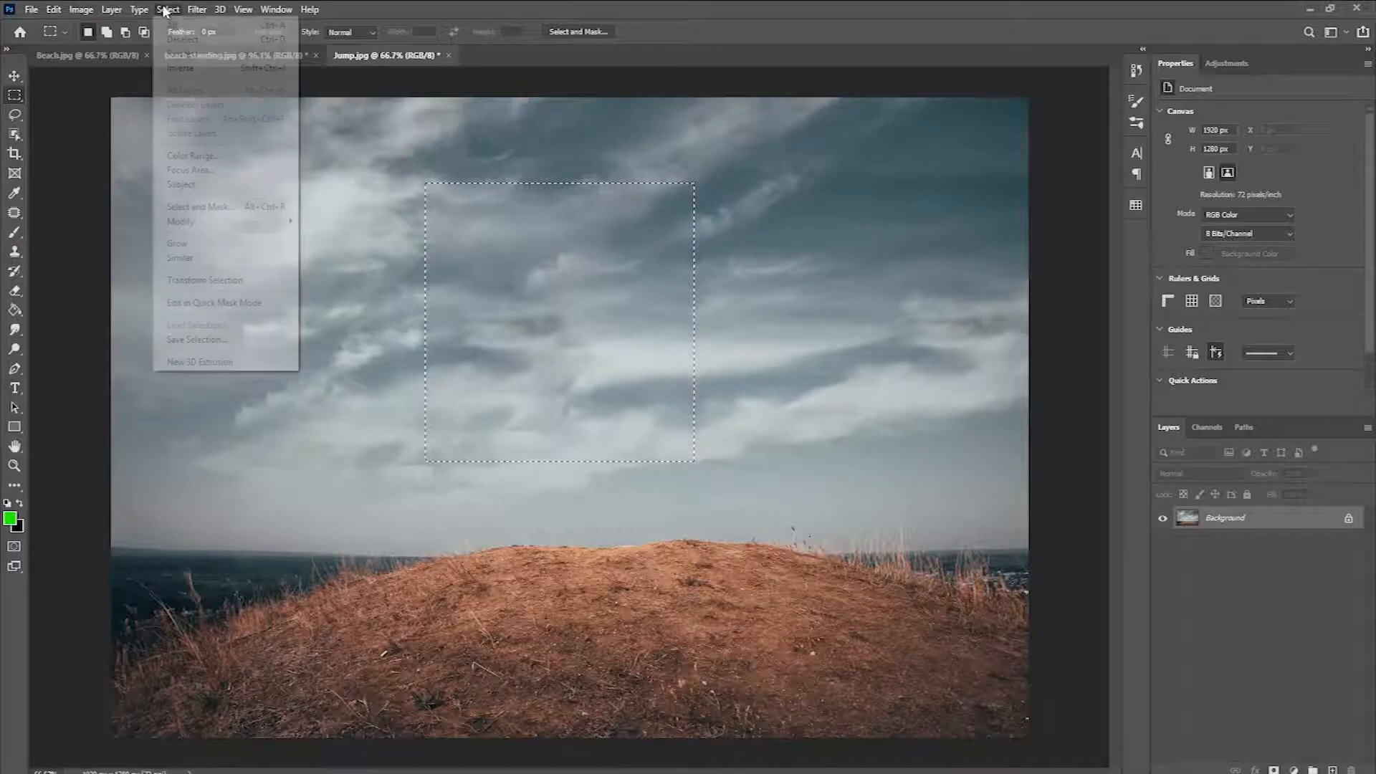
pyautogui.click(268, 40)
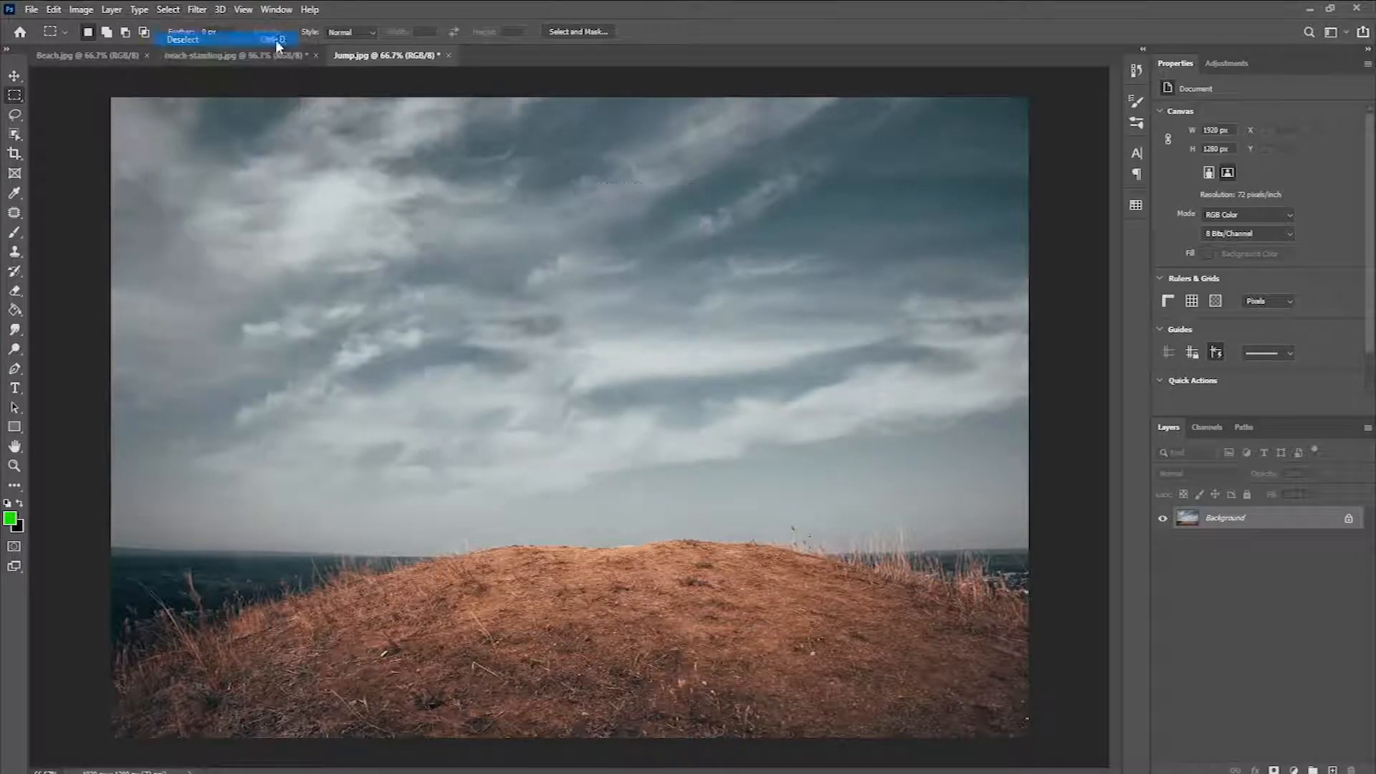
pyautogui.click(15, 77)
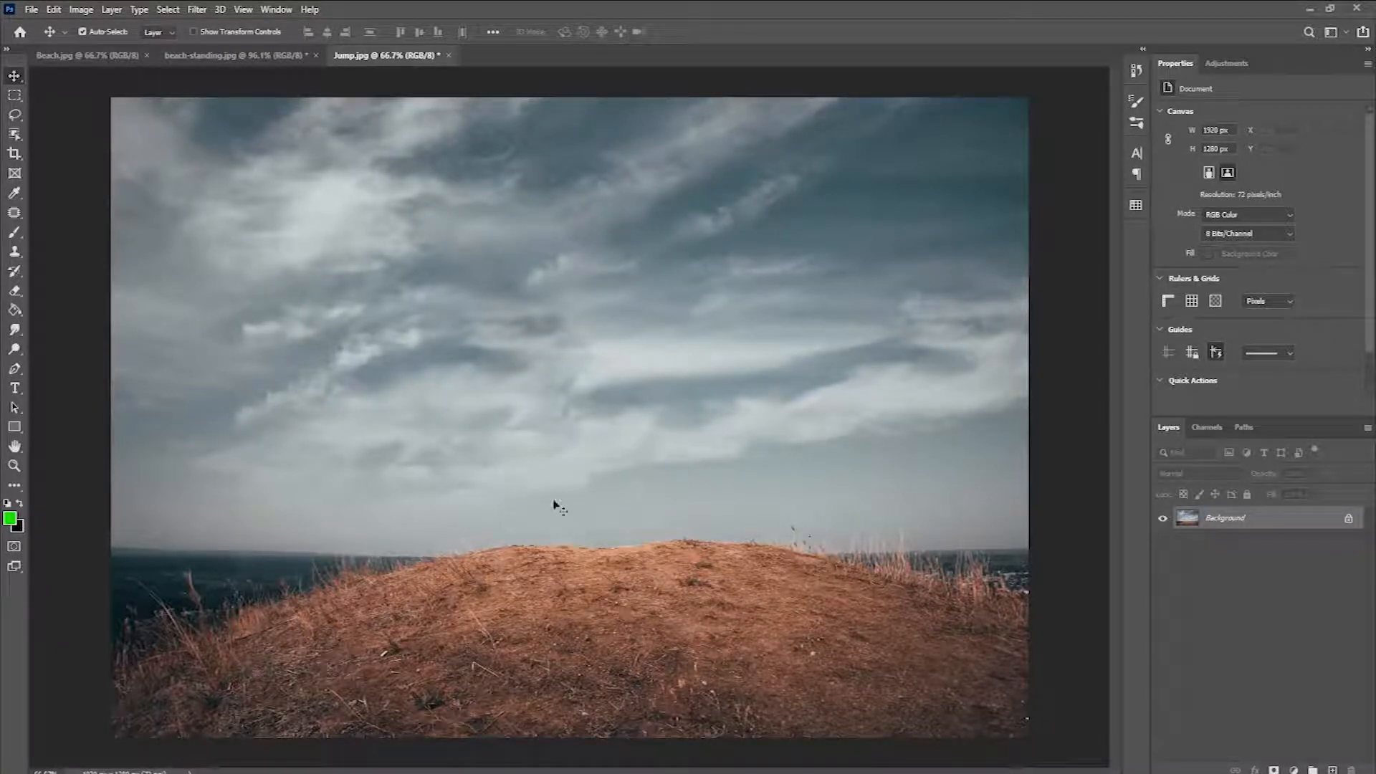
# Step: Switch to Beach.jpg and activate the Rectangular Marquee tool
pyautogui.click(58, 57)
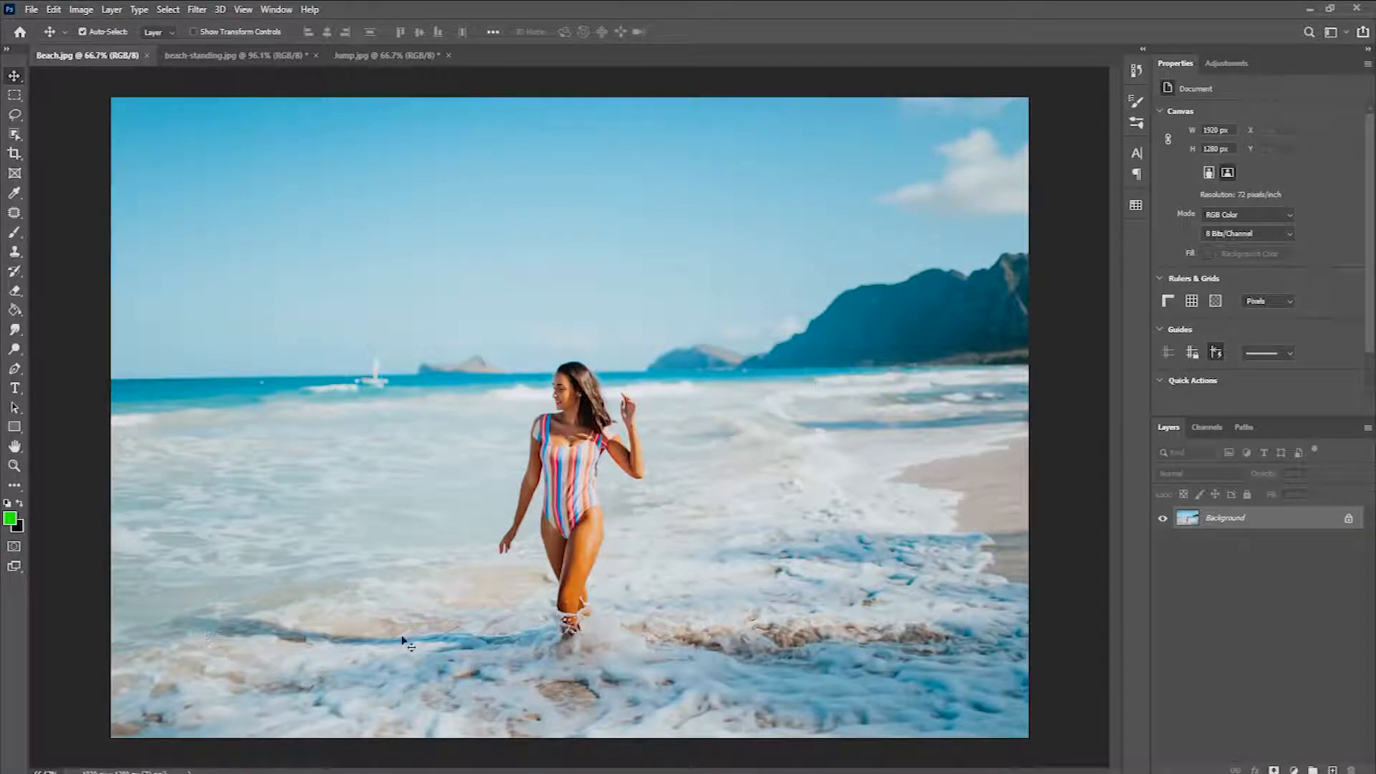
pyautogui.click(14, 97)
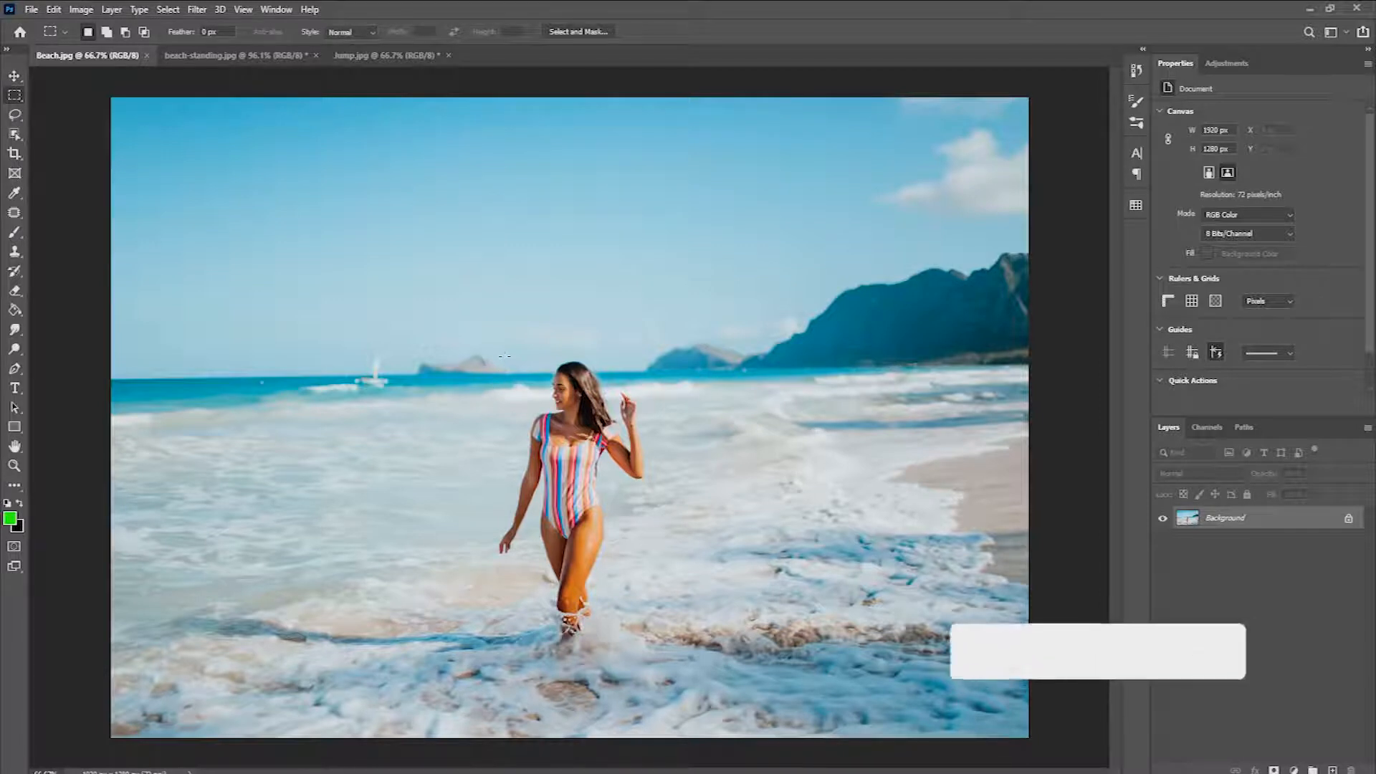
pyautogui.moveTo(500, 348); pyautogui.dragTo(649, 644)
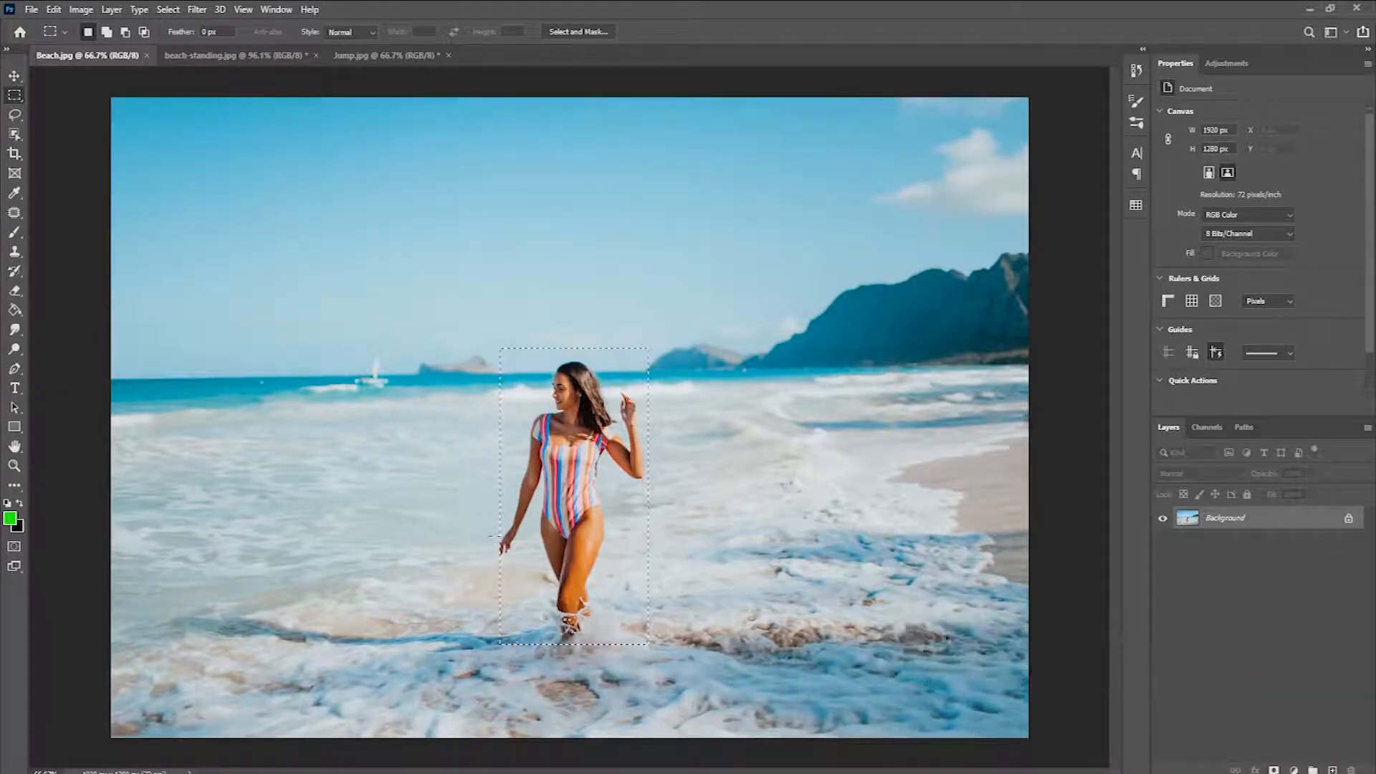
pyautogui.moveTo(494, 535); pyautogui.dragTo(516, 557)
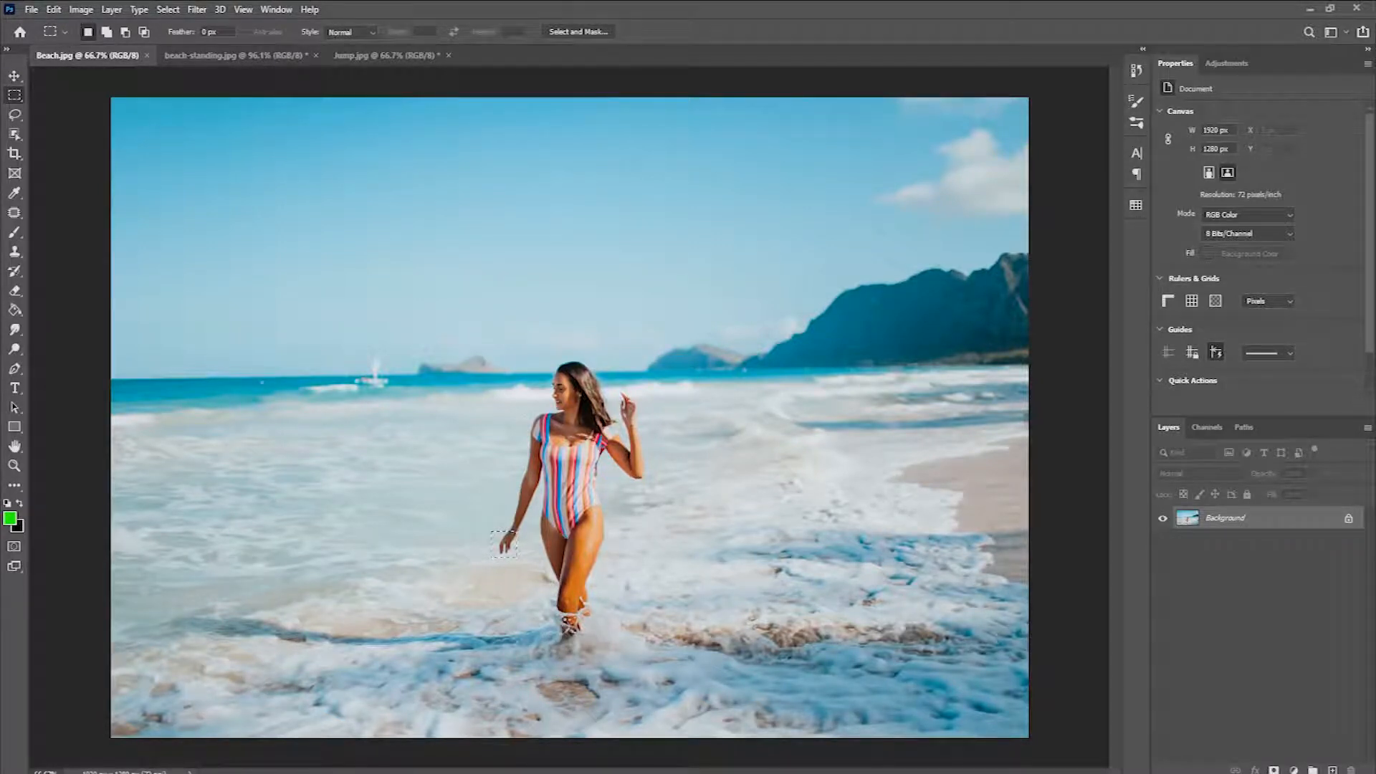
pyautogui.click(168, 10)
pyautogui.click(187, 40)
# Step: Fill a rectangular marquee of about 319 by 587 px around the woman using Content-Aware, and clear the selection
pyautogui.moveTo(495, 352); pyautogui.dragTo(647, 645)
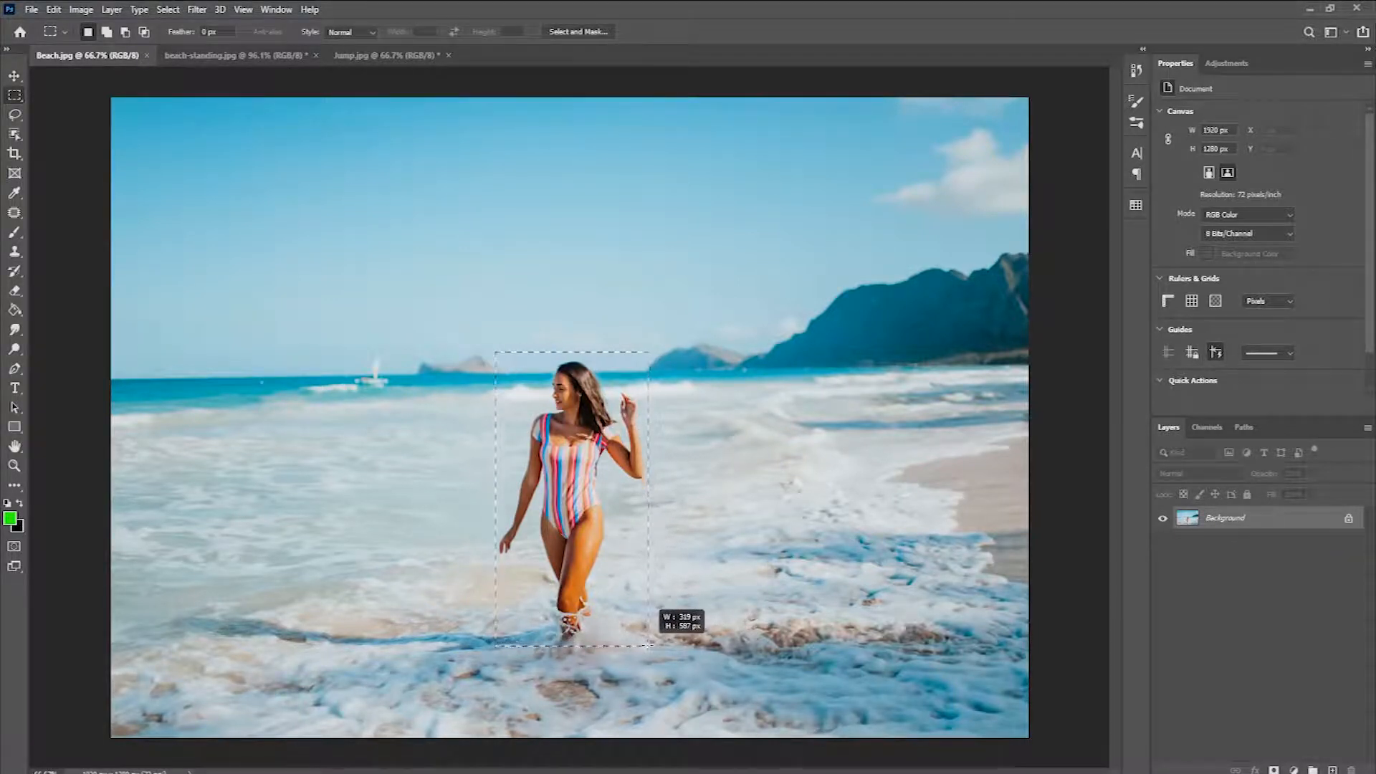
pyautogui.moveTo(648, 645); pyautogui.dragTo(649, 646)
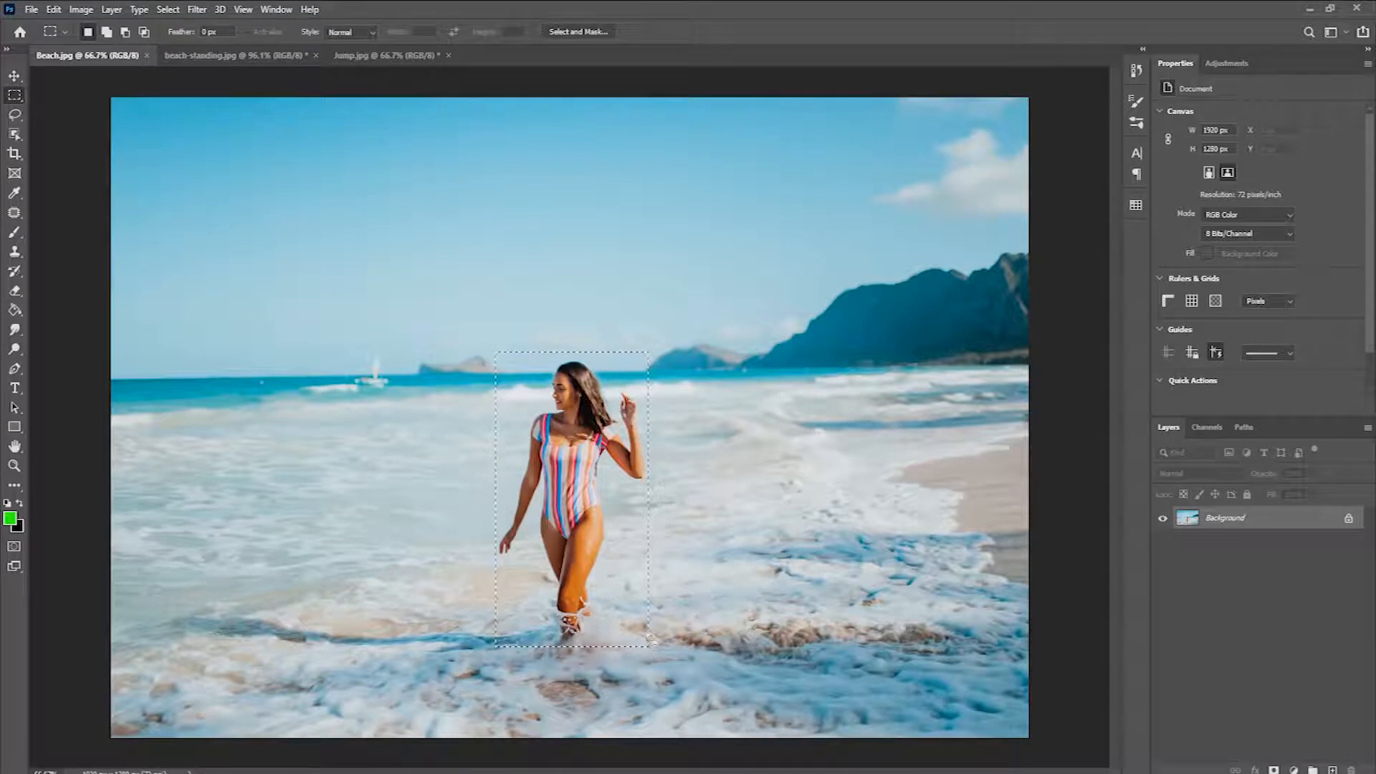
pyautogui.click(54, 9)
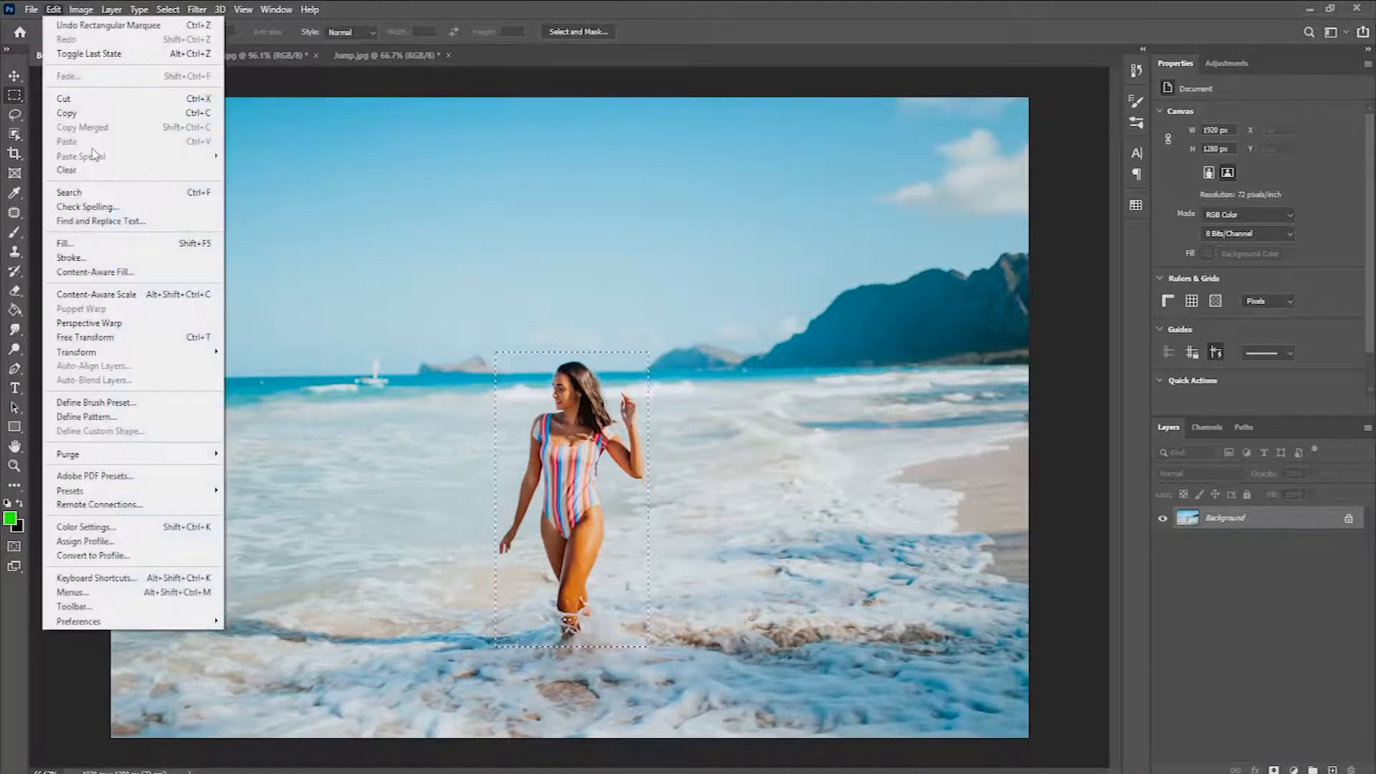
pyautogui.click(146, 245)
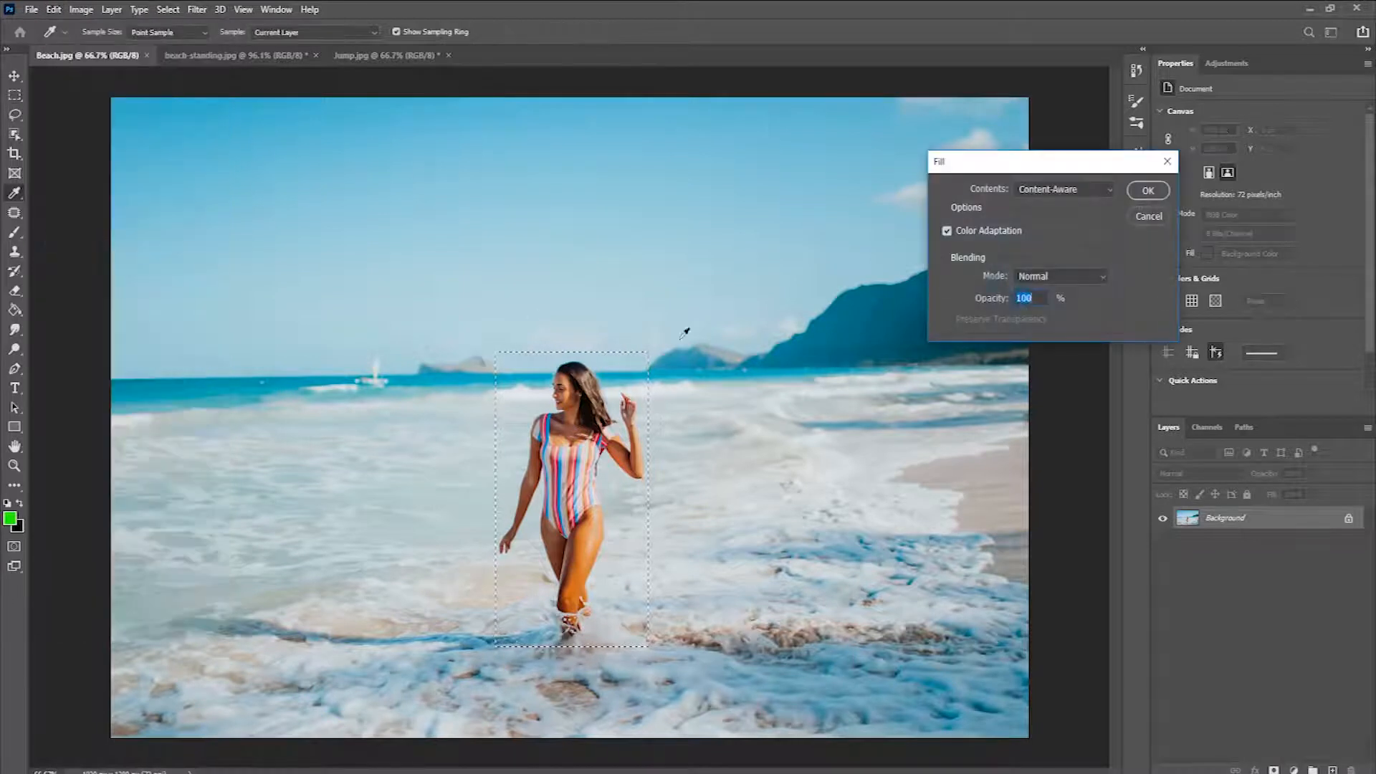
pyautogui.click(1146, 190)
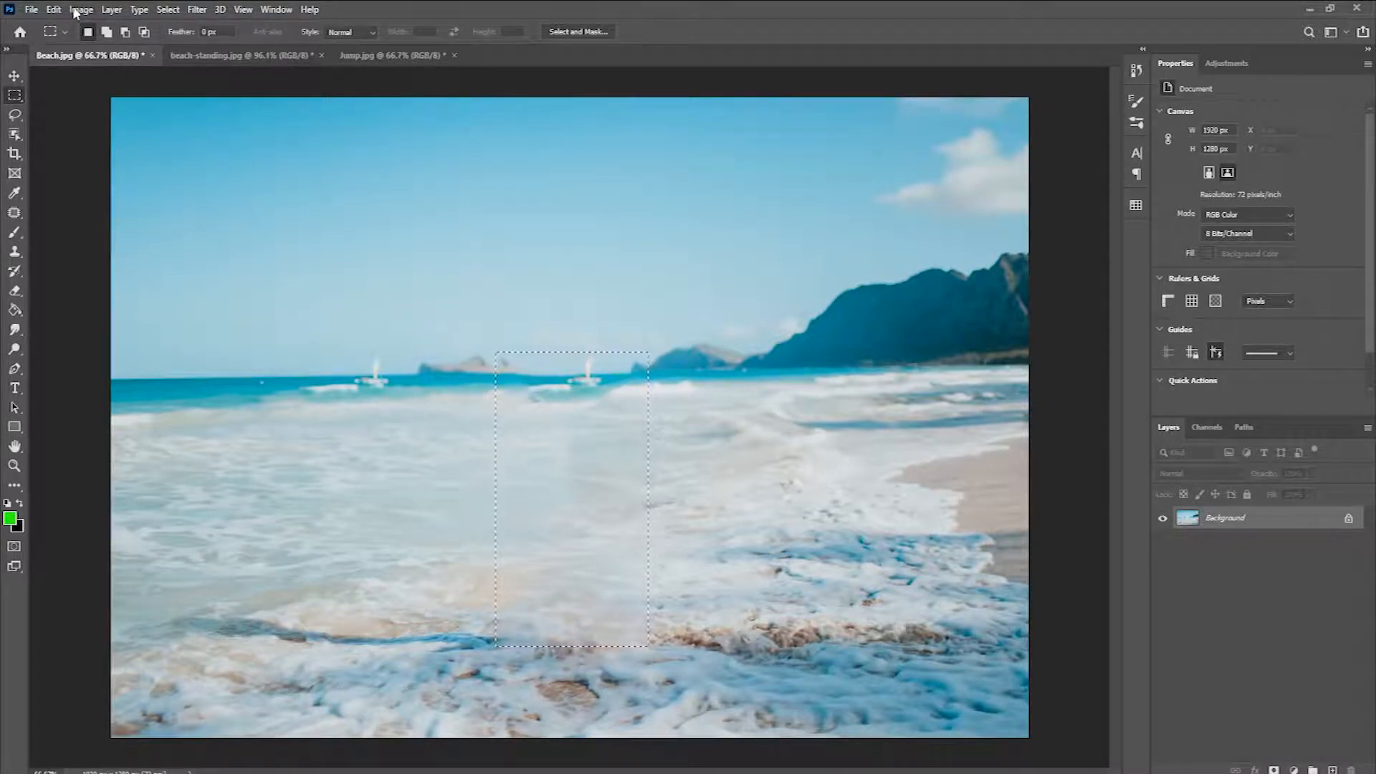
pyautogui.click(167, 9)
pyautogui.click(182, 39)
pyautogui.click(16, 251)
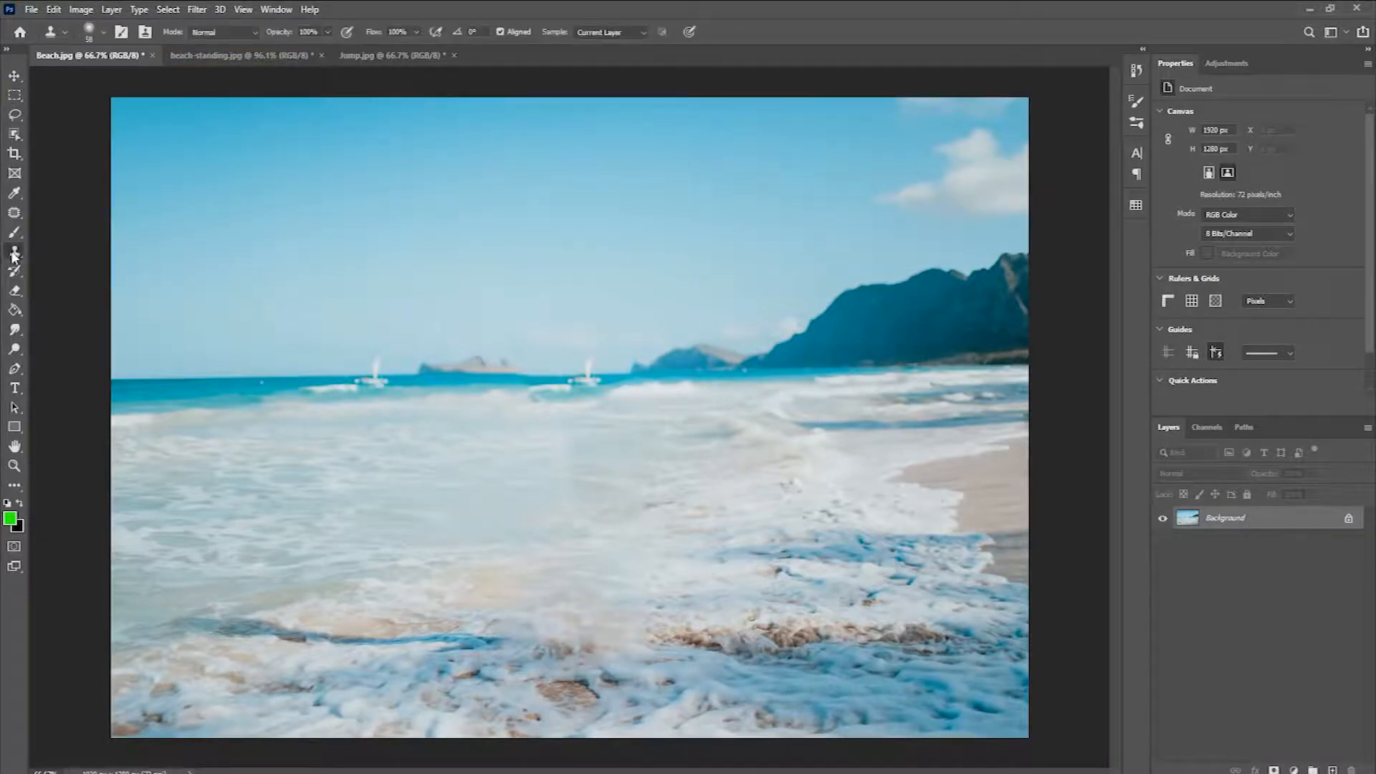
pyautogui.click(109, 251)
pyautogui.keyDown('alt'); pyautogui.click(632, 382); pyautogui.keyUp('alt')
pyautogui.moveTo(575, 380)
pyautogui.mouseDown()
pyautogui.moveTo(597, 382)
pyautogui.moveTo(502, 383)
pyautogui.mouseUp()
pyautogui.hotkey('ctrl', 'z')
pyautogui.moveTo(600, 379)
pyautogui.mouseDown()
pyautogui.moveTo(565, 385)
pyautogui.moveTo(596, 386)
pyautogui.mouseUp()
pyautogui.hotkey('ctrl', 'z')
# Step: Paint out the duplicate sailboat in the middle of the horizon by cloning nearby sea and sky with a 40 px Clone Stamp brush
pyautogui.press('z')
pyautogui.click(595, 391)
pyautogui.press('s')
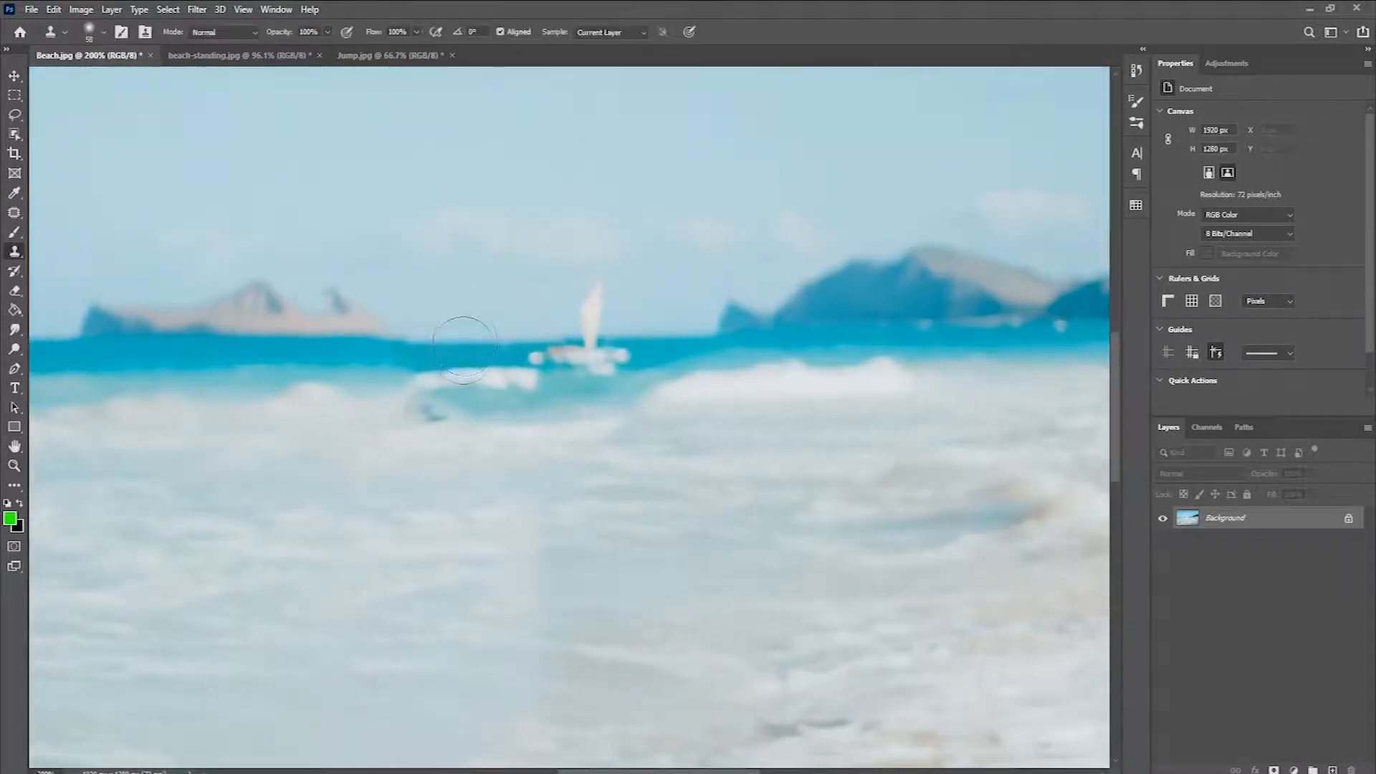
pyautogui.press('[')
pyautogui.press('[')
pyautogui.moveTo(510, 343)
pyautogui.mouseDown()
pyautogui.moveTo(604, 350)
pyautogui.moveTo(581, 349)
pyautogui.moveTo(593, 347)
pyautogui.moveTo(597, 286)
pyautogui.moveTo(613, 288)
pyautogui.moveTo(632, 342)
pyautogui.mouseUp()
pyautogui.keyDown('alt'); pyautogui.click(475, 352); pyautogui.keyUp('alt')
pyautogui.moveTo(531, 349)
pyautogui.mouseDown()
pyautogui.moveTo(657, 353)
pyautogui.moveTo(610, 353)
pyautogui.mouseUp()
pyautogui.keyDown('alt'); pyautogui.click(706, 344); pyautogui.keyUp('alt')
pyautogui.hotkey('ctrl', 'z')
pyautogui.keyDown('alt'); pyautogui.click(698, 354); pyautogui.keyUp('alt')
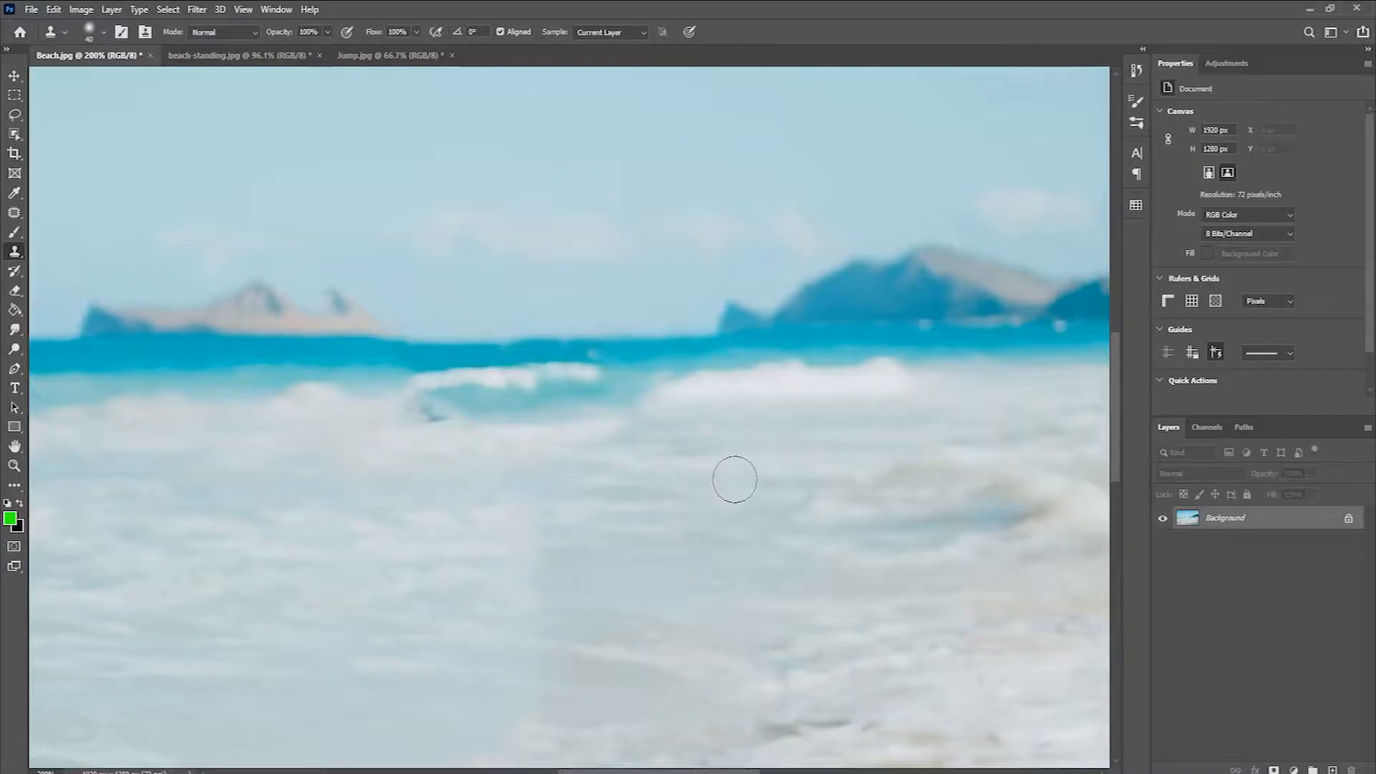
# Step: Touch up the uneven horizon where the duplicate sailboat stood with the Clone Stamp tool, and undo the last stroke
pyautogui.hotkey('ctrl', '-')
pyautogui.hotkey('ctrl', '-')
pyautogui.hotkey('ctrl', '-')
pyautogui.press('z')
pyautogui.moveTo(622, 402)
pyautogui.mouseDown()
pyautogui.moveTo(656, 403)
pyautogui.moveTo(694, 452)
pyautogui.mouseUp()
pyautogui.press('s')
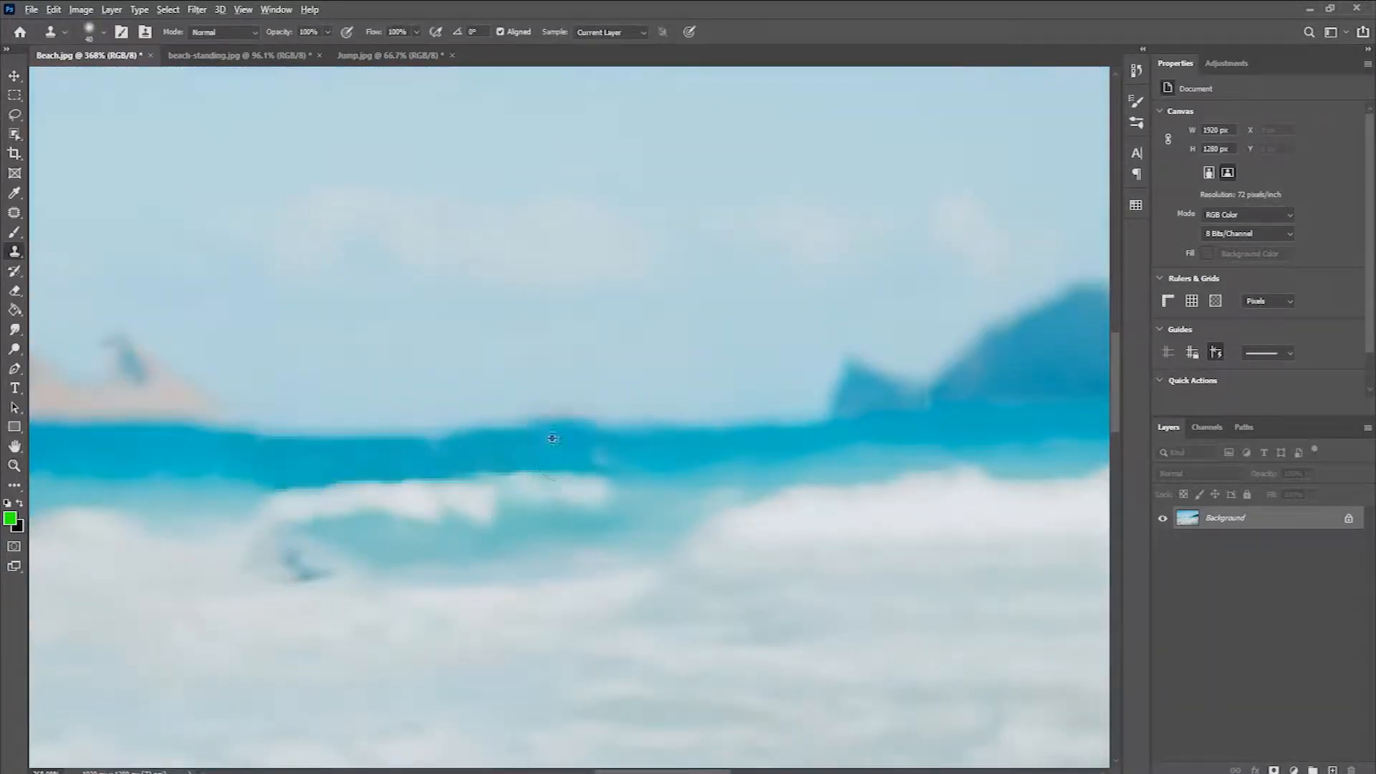
pyautogui.moveTo(611, 445); pyautogui.dragTo(694, 452)
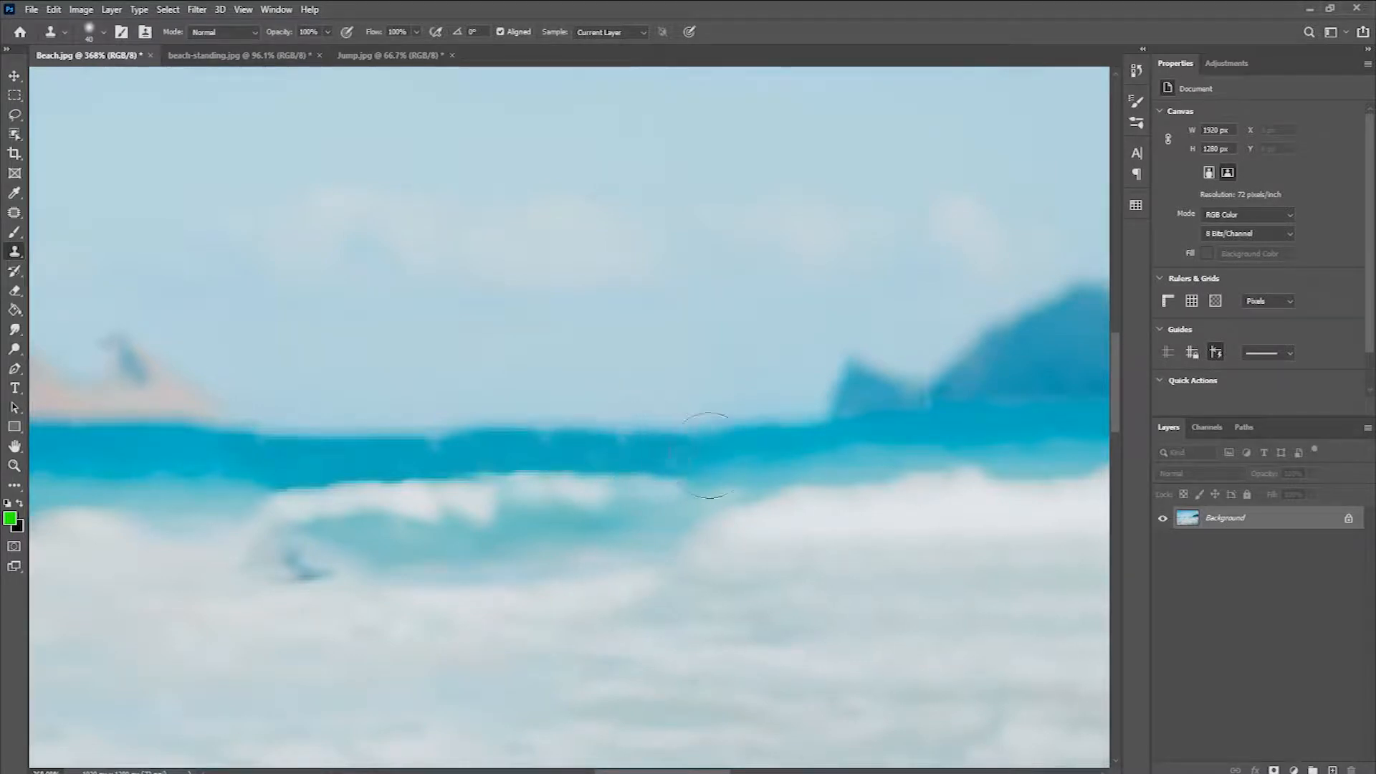
pyautogui.click(790, 493)
pyautogui.hotkey('ctrl', 'z')
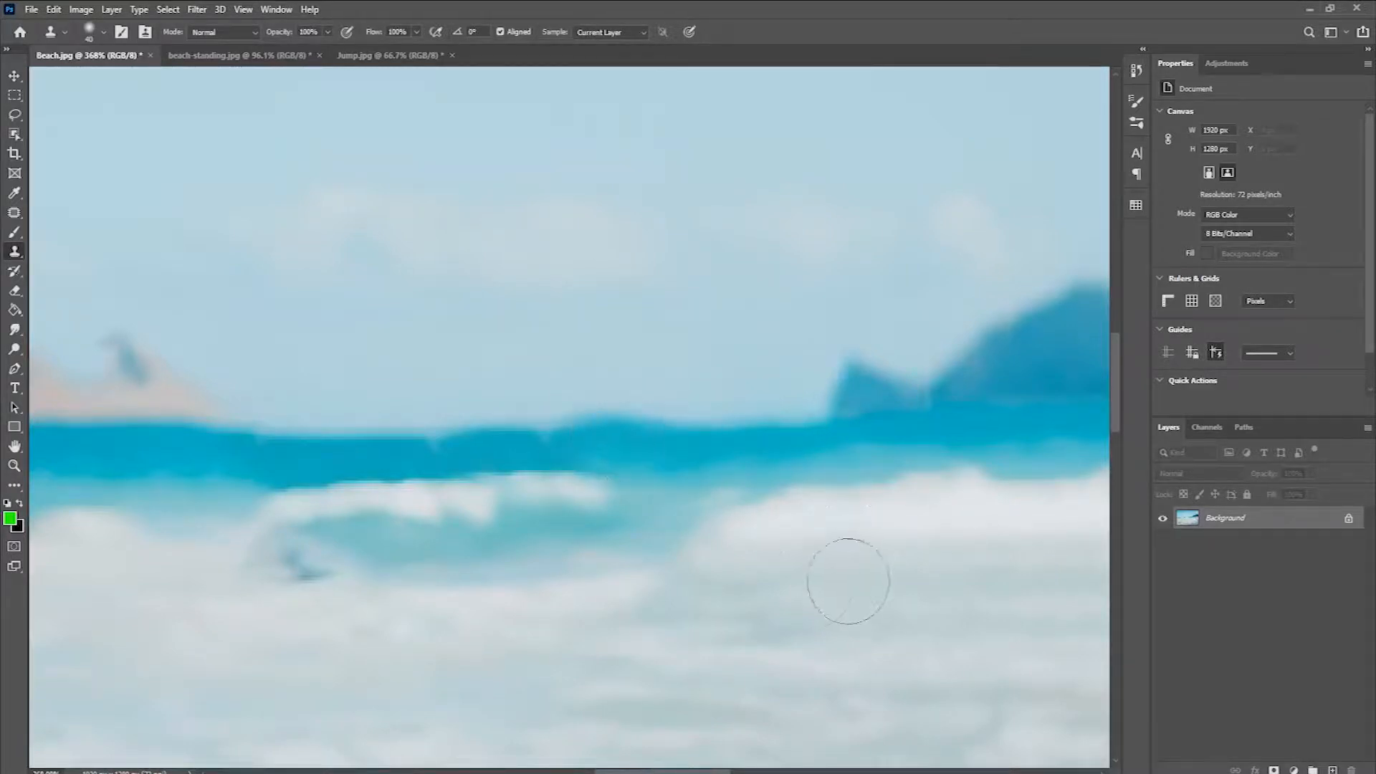
# Step: Marquee-select the dark shadow streak in the lower-left surf and replace it with a Content-Aware fill, clearing the selection
pyautogui.hotkey('ctrl', '-')
pyautogui.hotkey('ctrl', '-')
pyautogui.hotkey('ctrl', '-')
pyautogui.hotkey('ctrl', '-')
pyautogui.hotkey('ctrl', '-')
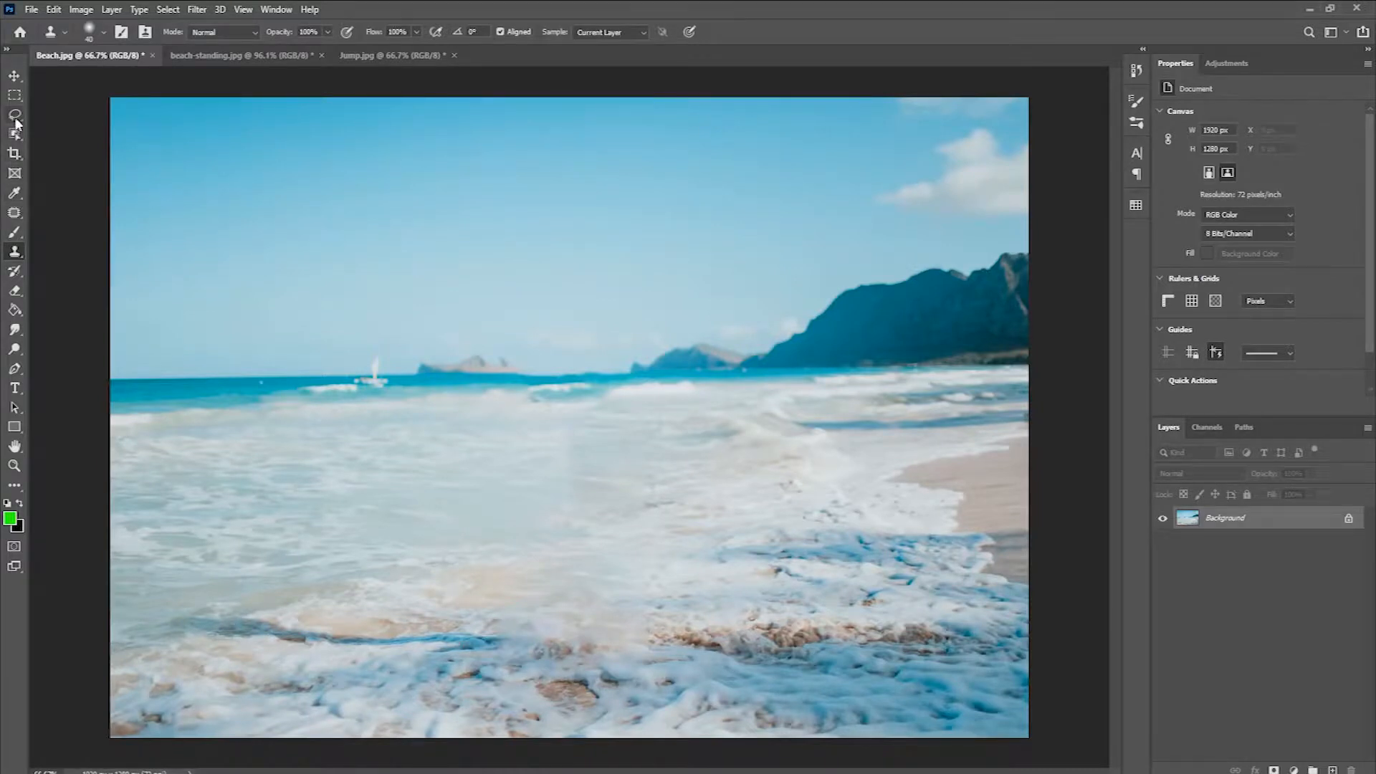
pyautogui.click(15, 95)
pyautogui.moveTo(157, 603); pyautogui.dragTo(514, 661)
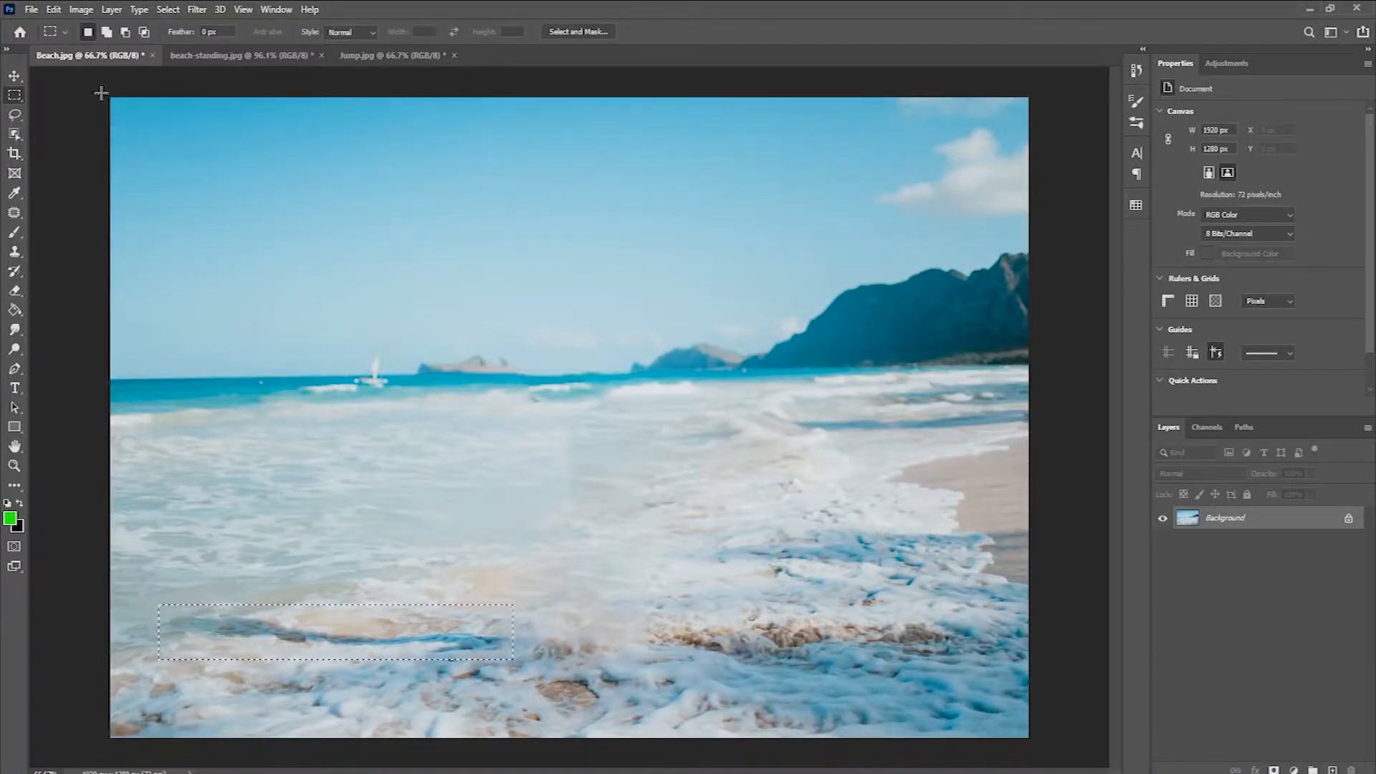
pyautogui.click(54, 9)
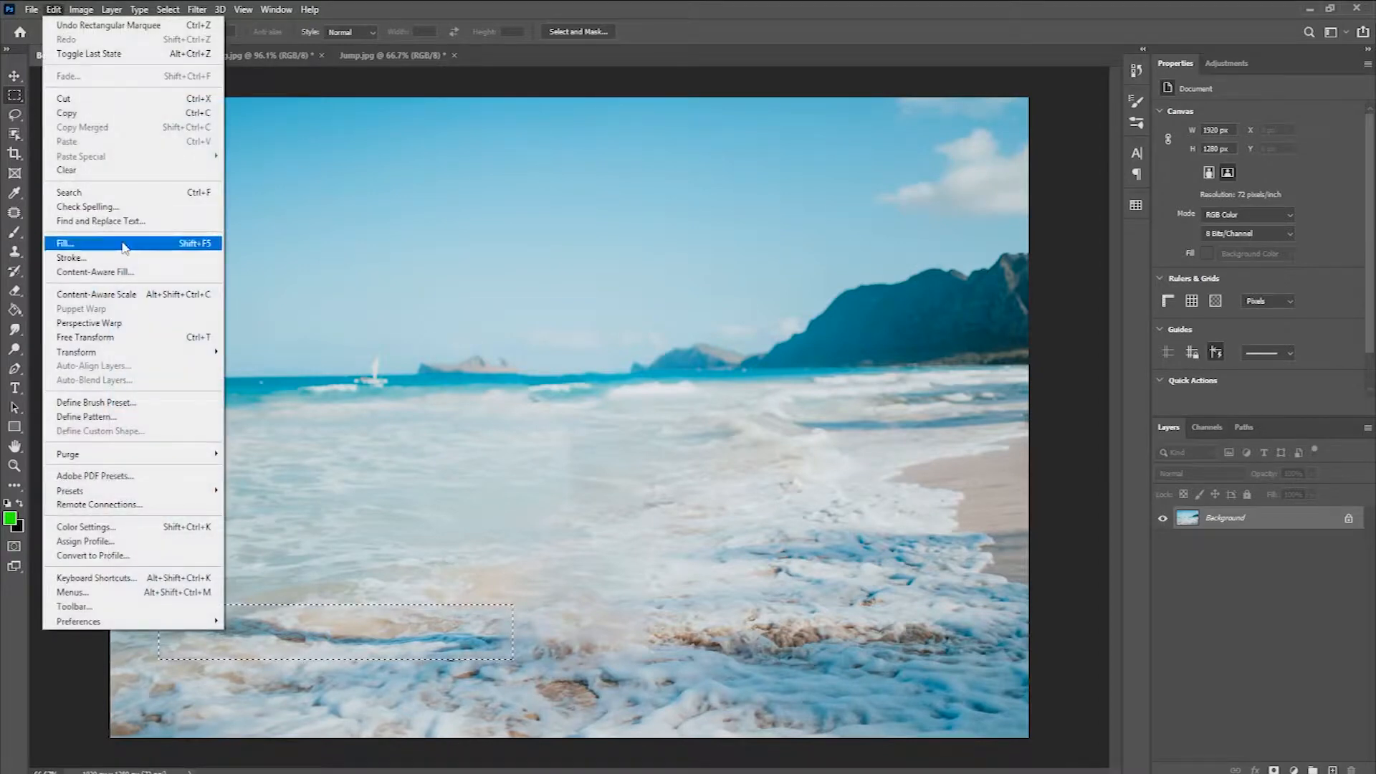
pyautogui.click(123, 247)
pyautogui.click(1142, 194)
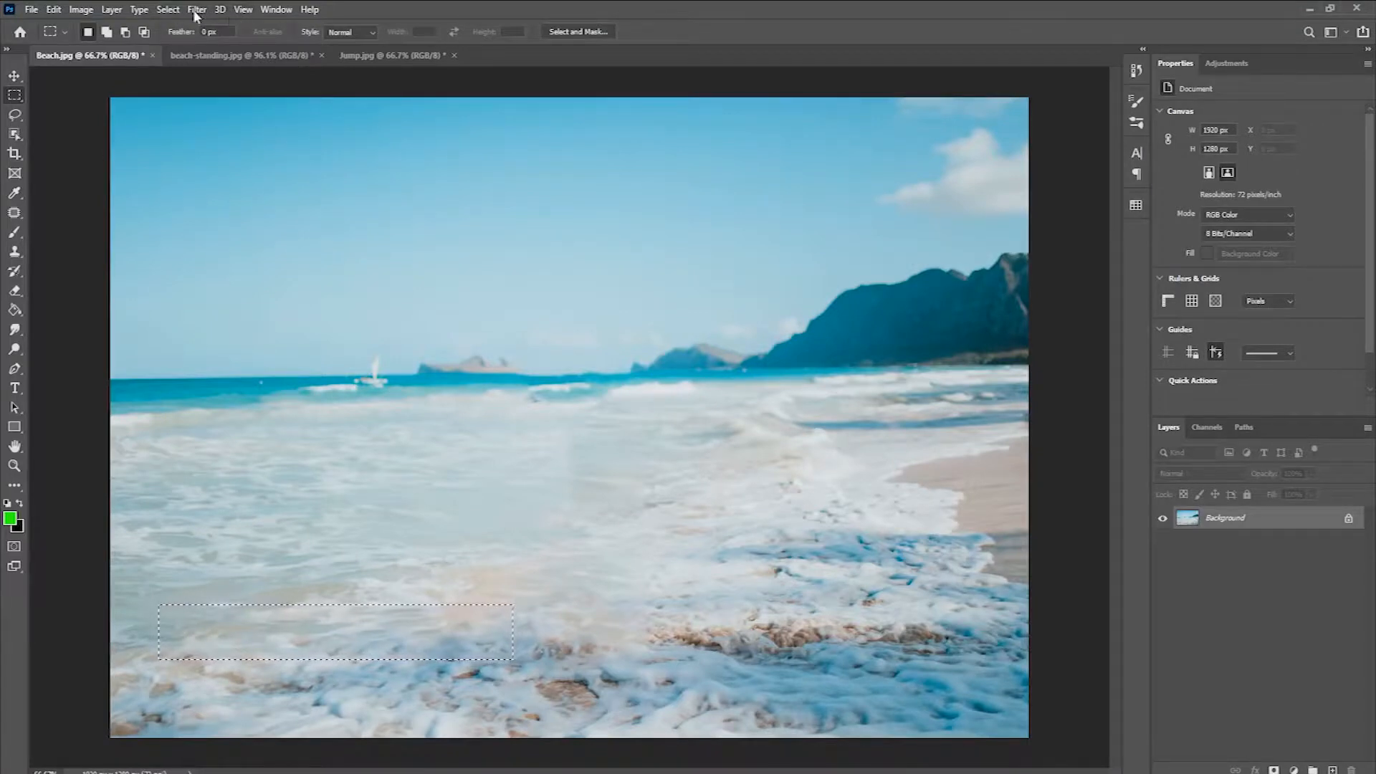
pyautogui.click(172, 10)
pyautogui.click(184, 39)
# Step: Activate the Clone Stamp tool and enlarge its soft brush to about 168 px
pyautogui.click(15, 251)
pyautogui.click(75, 252)
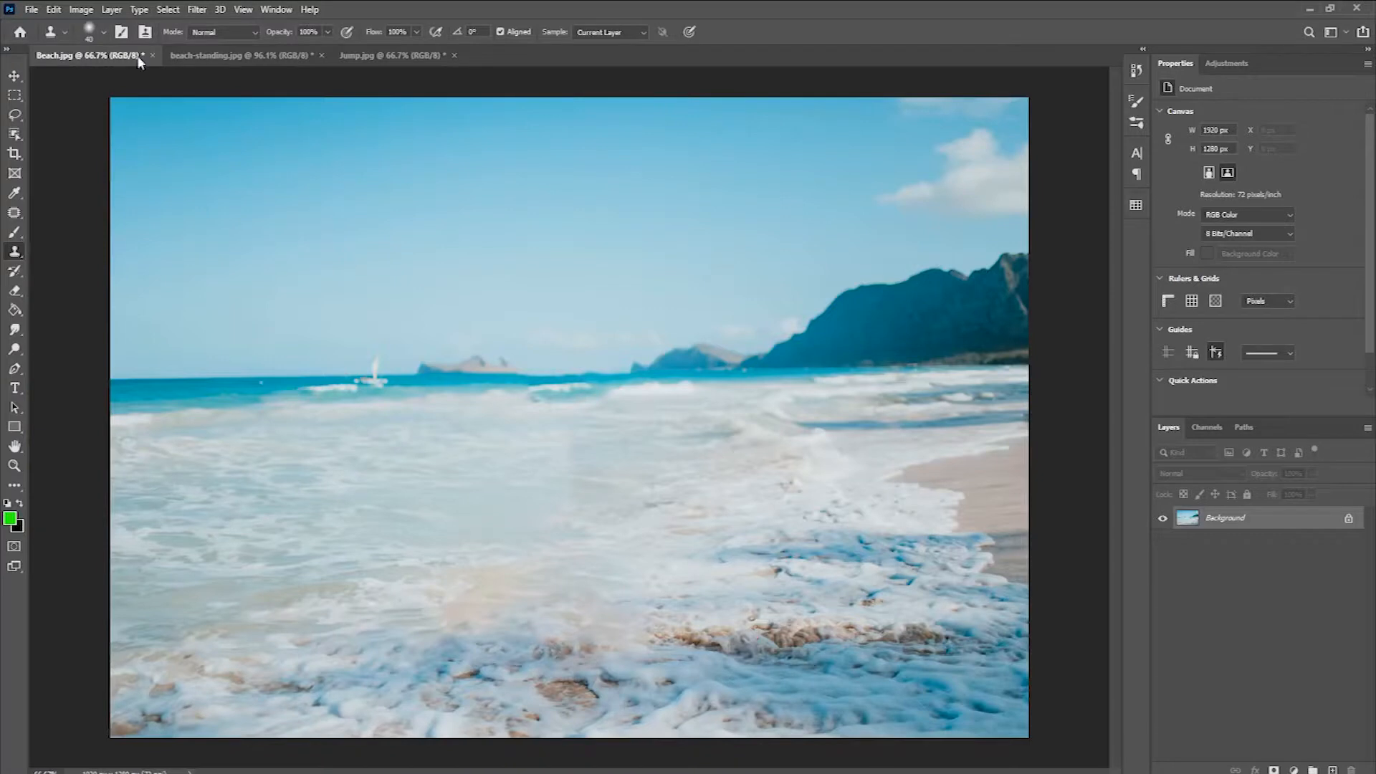
pyautogui.click(91, 30)
pyautogui.moveTo(132, 82); pyautogui.dragTo(132, 83)
pyautogui.click(159, 81)
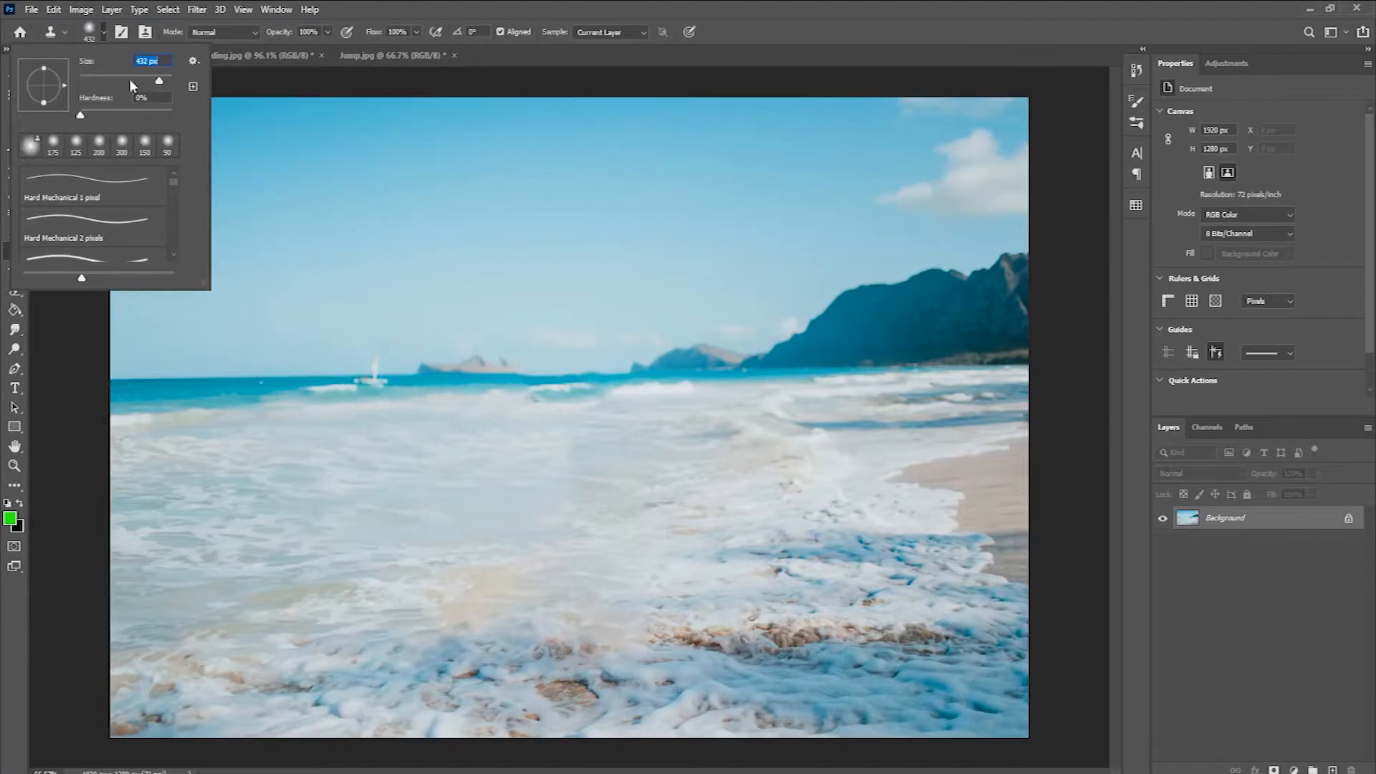
pyautogui.moveTo(142, 84); pyautogui.dragTo(142, 85)
# Step: Clone wave texture from both sides over the blurry patch and vertical seam where the woman stood
pyautogui.click(377, 468)
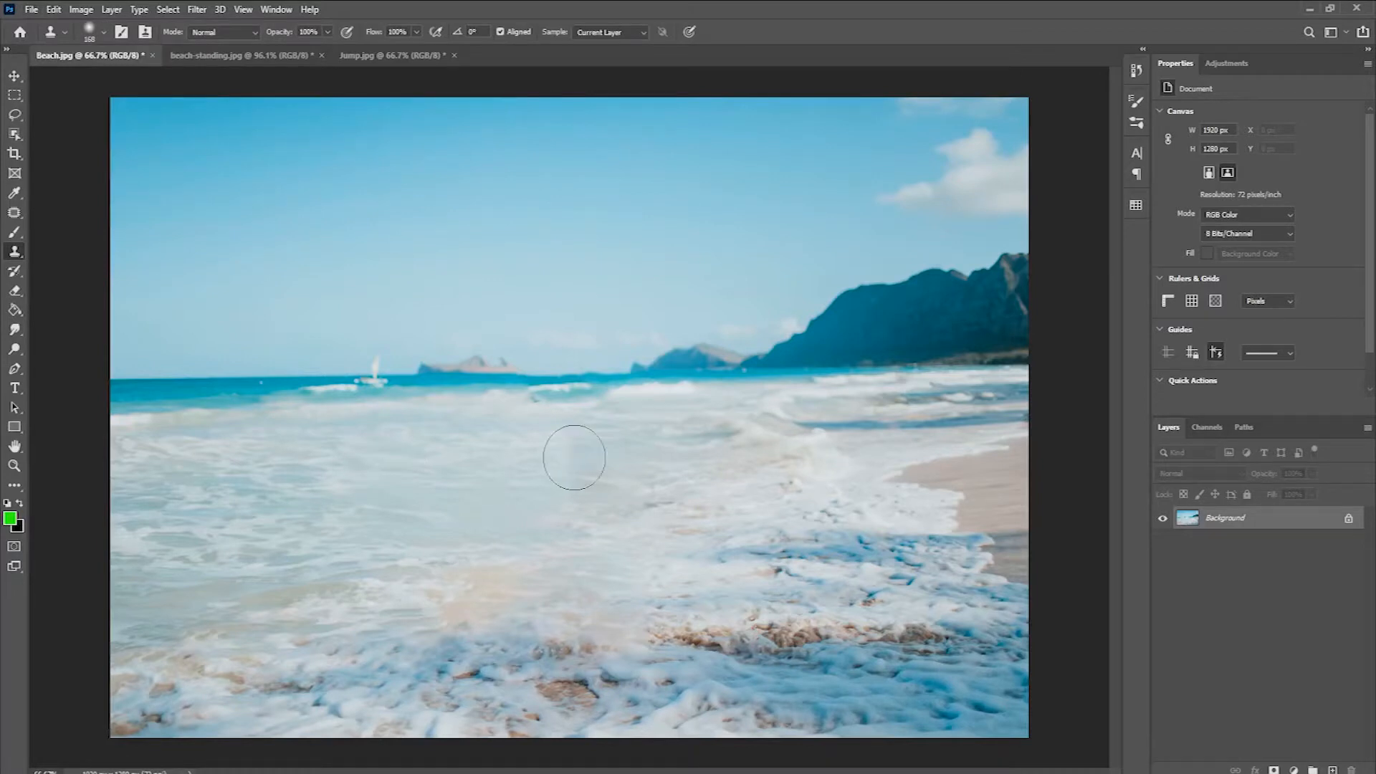
pyautogui.moveTo(564, 456)
pyautogui.mouseDown()
pyautogui.moveTo(537, 461)
pyautogui.moveTo(562, 483)
pyautogui.moveTo(541, 501)
pyautogui.moveTo(362, 512)
pyautogui.moveTo(497, 523)
pyautogui.moveTo(528, 572)
pyautogui.moveTo(387, 561)
pyautogui.mouseUp()
pyautogui.click(649, 588)
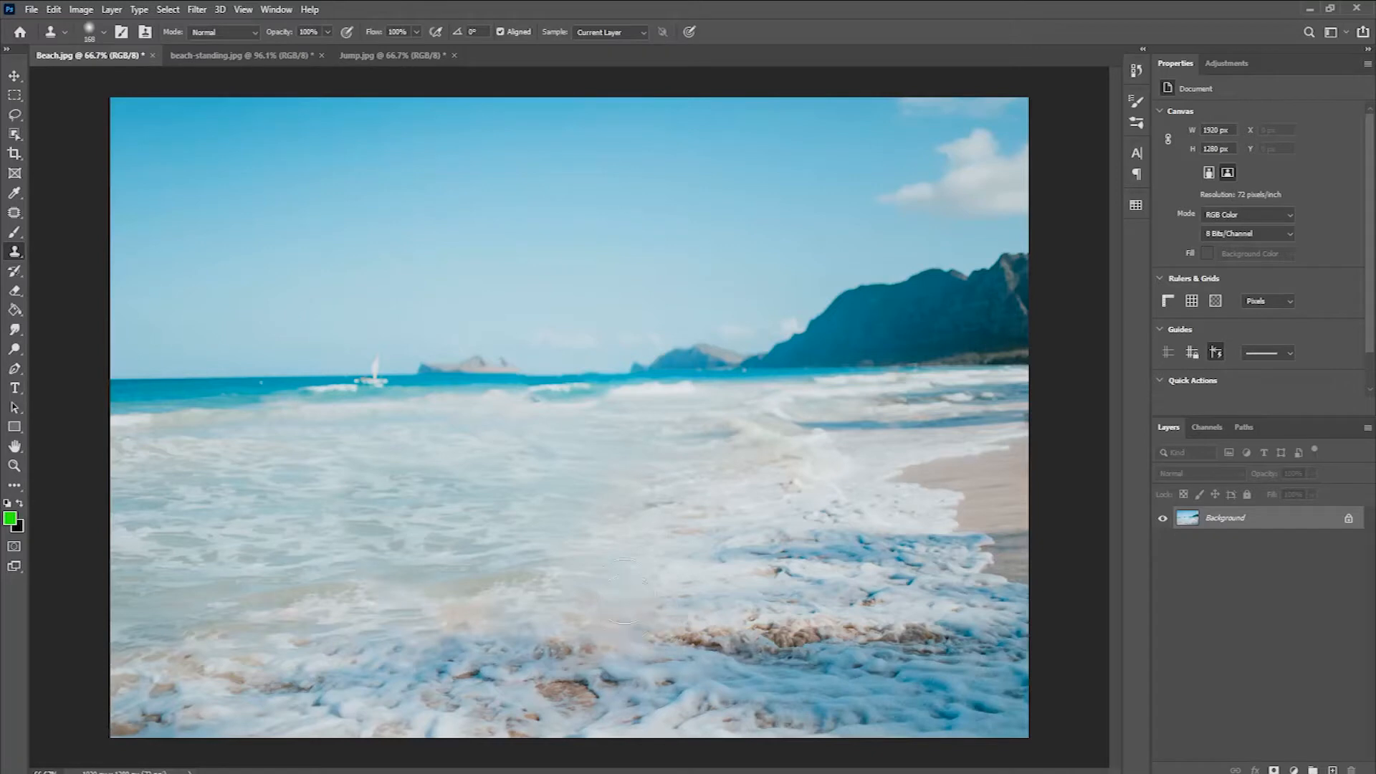
pyautogui.keyDown('alt'); pyautogui.click(688, 455); pyautogui.keyUp('alt')
pyautogui.moveTo(612, 461)
pyautogui.mouseDown()
pyautogui.moveTo(583, 484)
pyautogui.moveTo(583, 521)
pyautogui.moveTo(625, 556)
pyautogui.moveTo(607, 586)
pyautogui.moveTo(564, 590)
pyautogui.moveTo(549, 562)
pyautogui.moveTo(649, 556)
pyautogui.mouseUp()
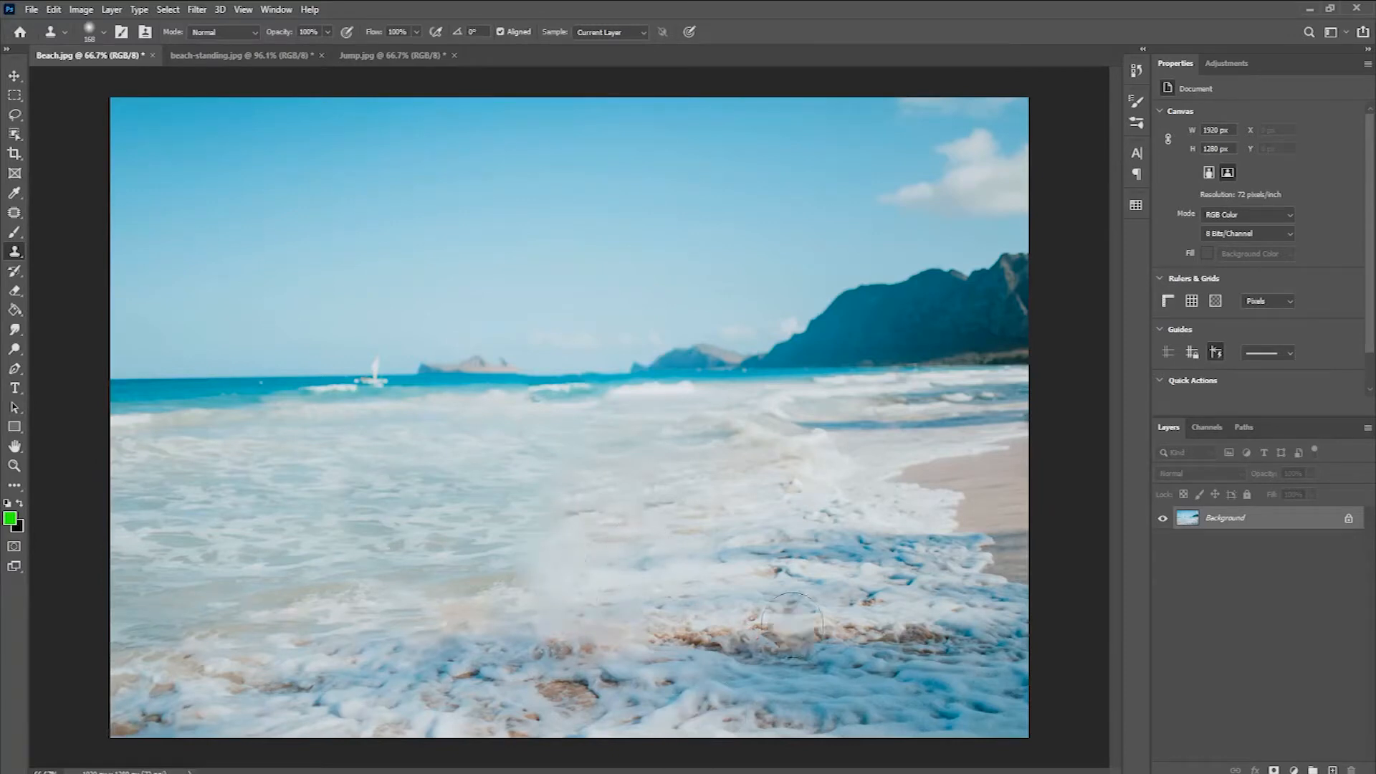
# Step: Examine the retouched beach photo as a whole for remaining seams at different zoom levels
pyautogui.hotkey('ctrl', '-')
pyautogui.hotkey('ctrl', '-')
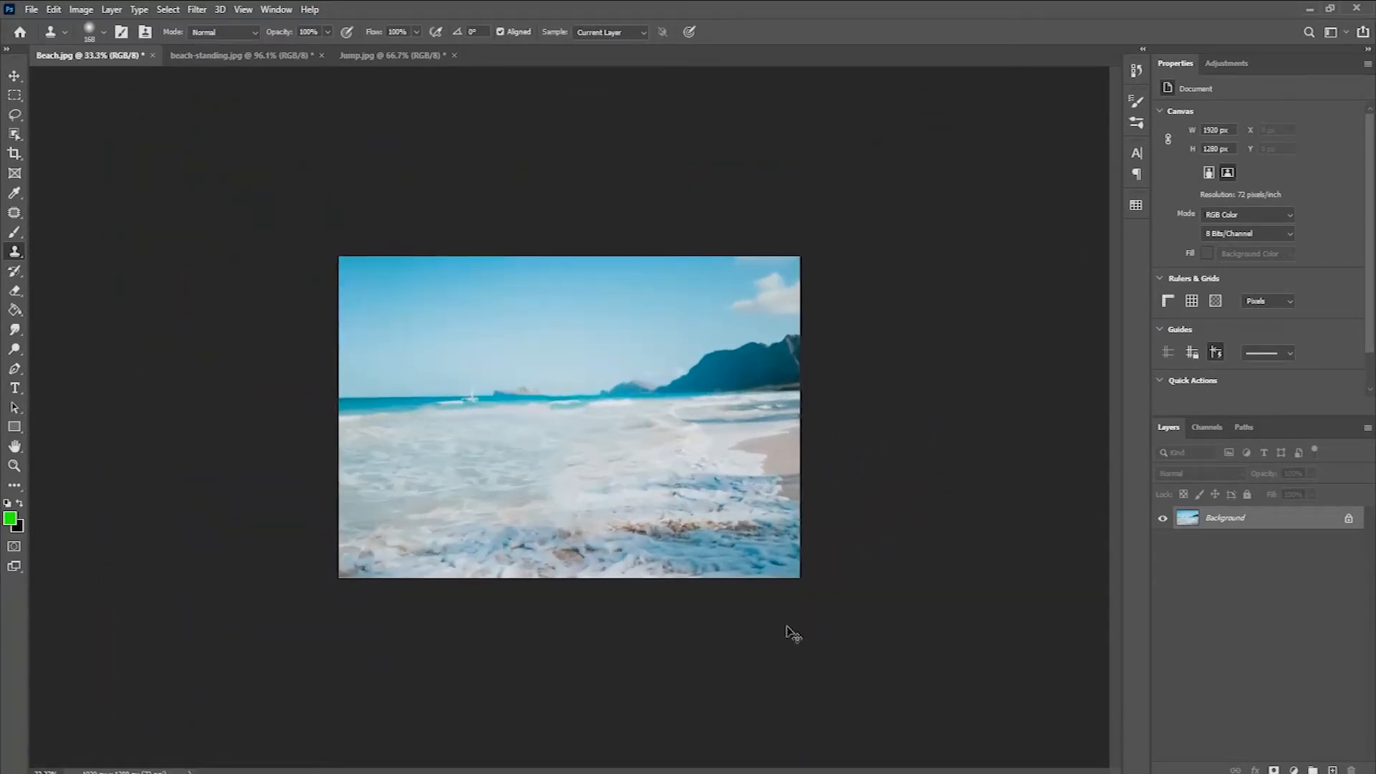
pyautogui.hotkey('ctrl', '+')
pyautogui.click(243, 9)
pyautogui.click(243, 9)
pyautogui.click(244, 9)
pyautogui.click(269, 147)
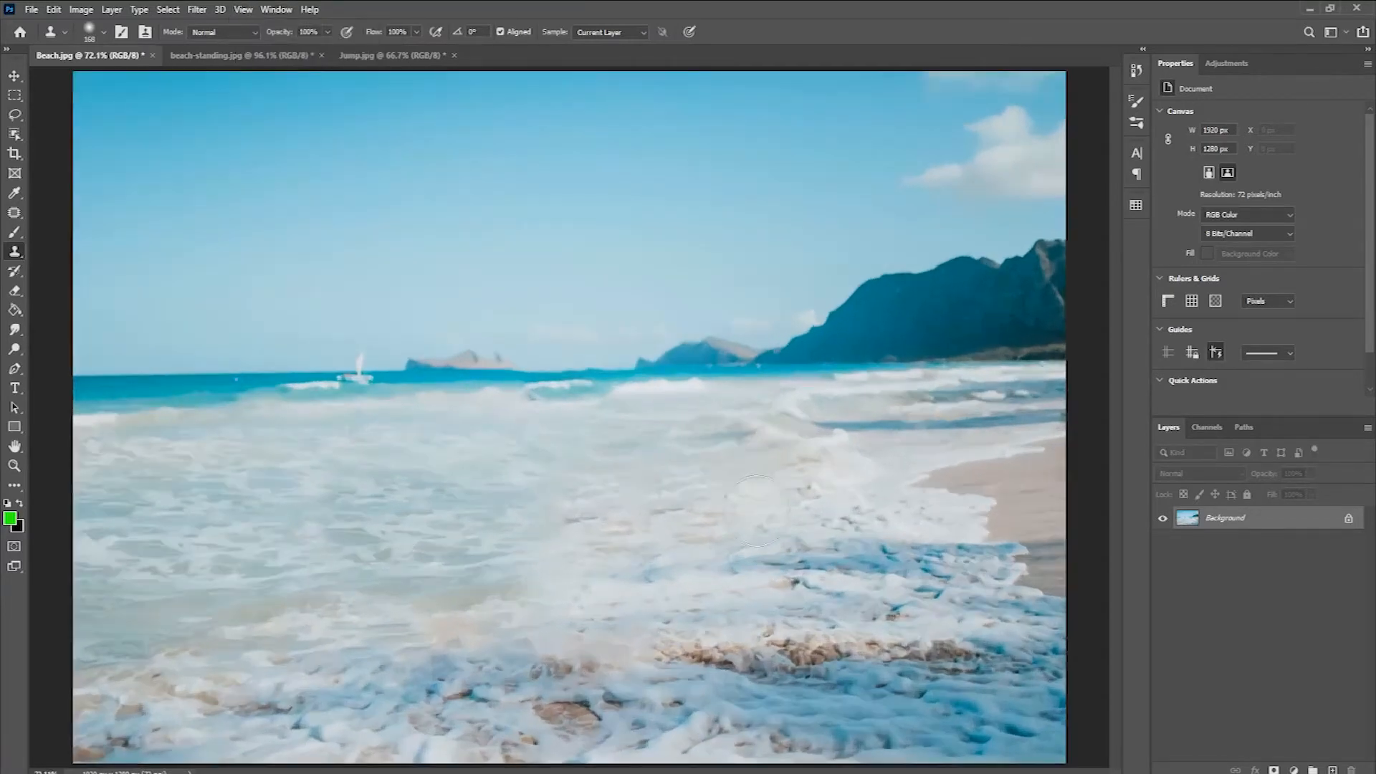
pyautogui.hotkey('ctrl', '-')
pyautogui.hotkey('ctrl', '-')
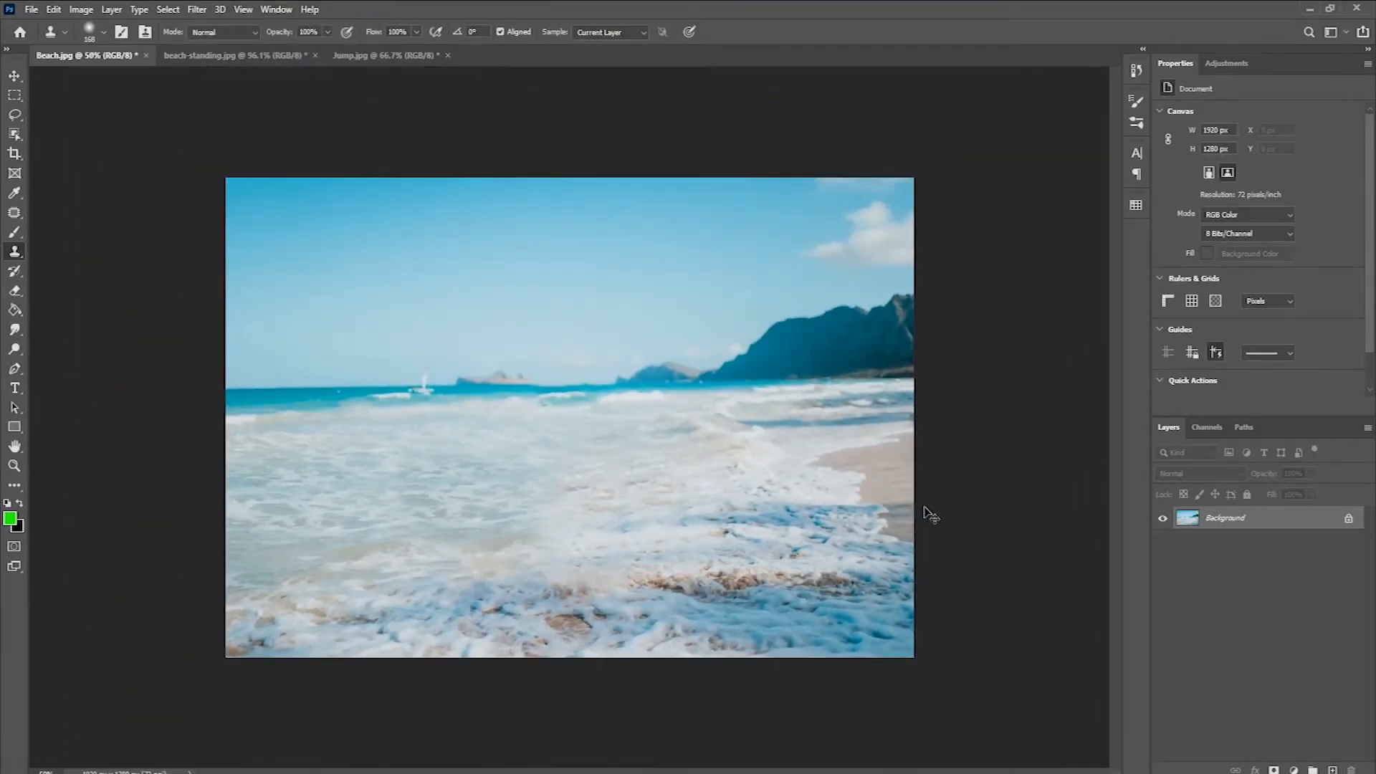